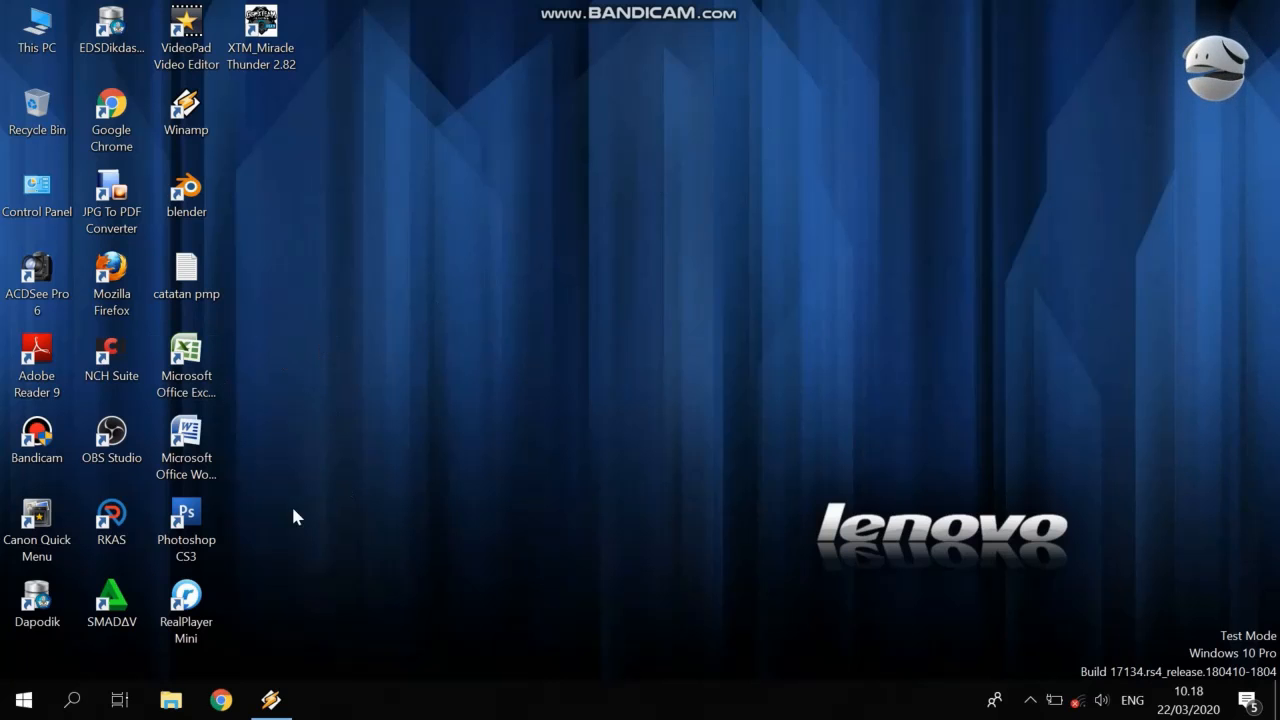
Launch Microsoft Office Excel 2007 from its desktop icon.
double_click(186, 362)
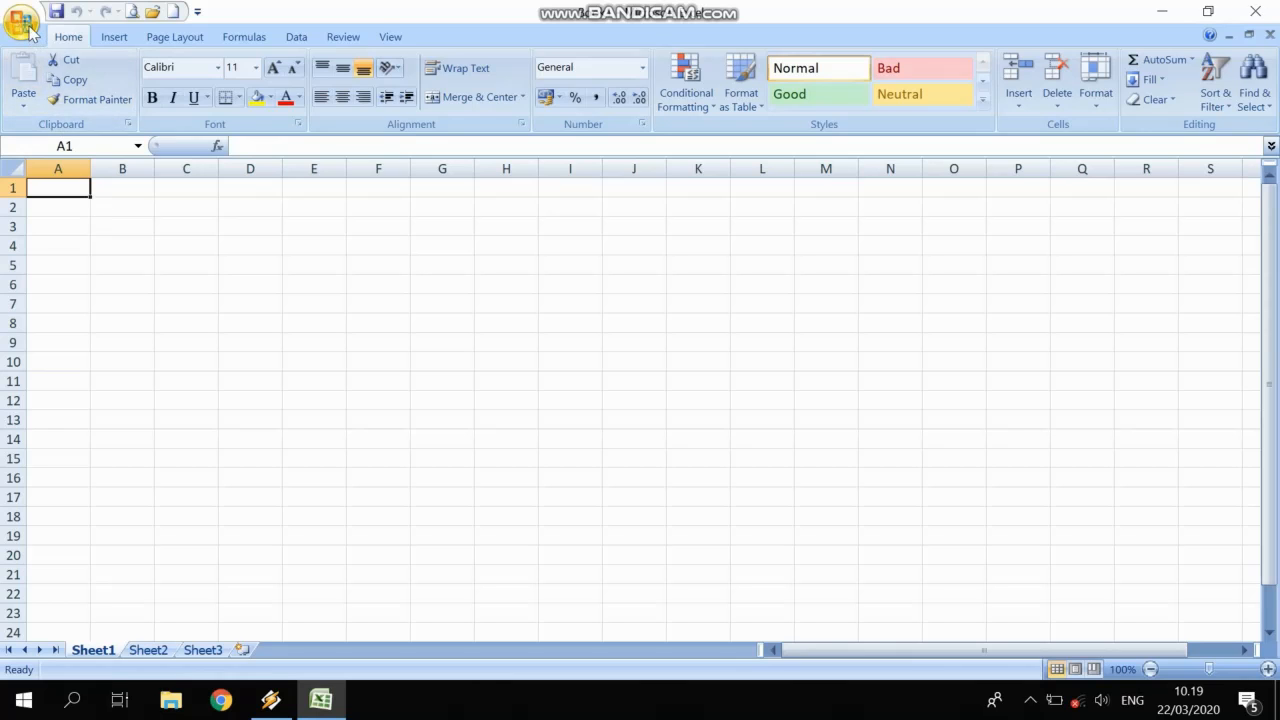
Open the recent CONTOH workbook and select the No header cell B5.
click(22, 22)
click(180, 80)
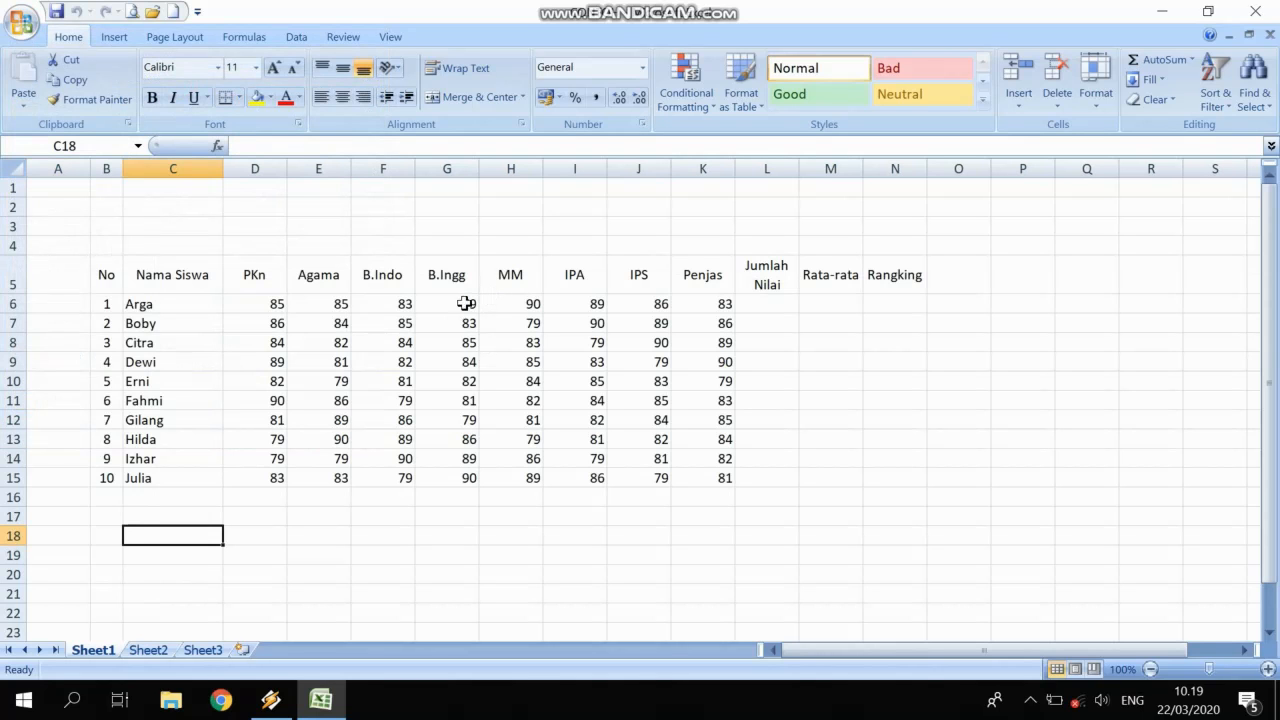
click(210, 415)
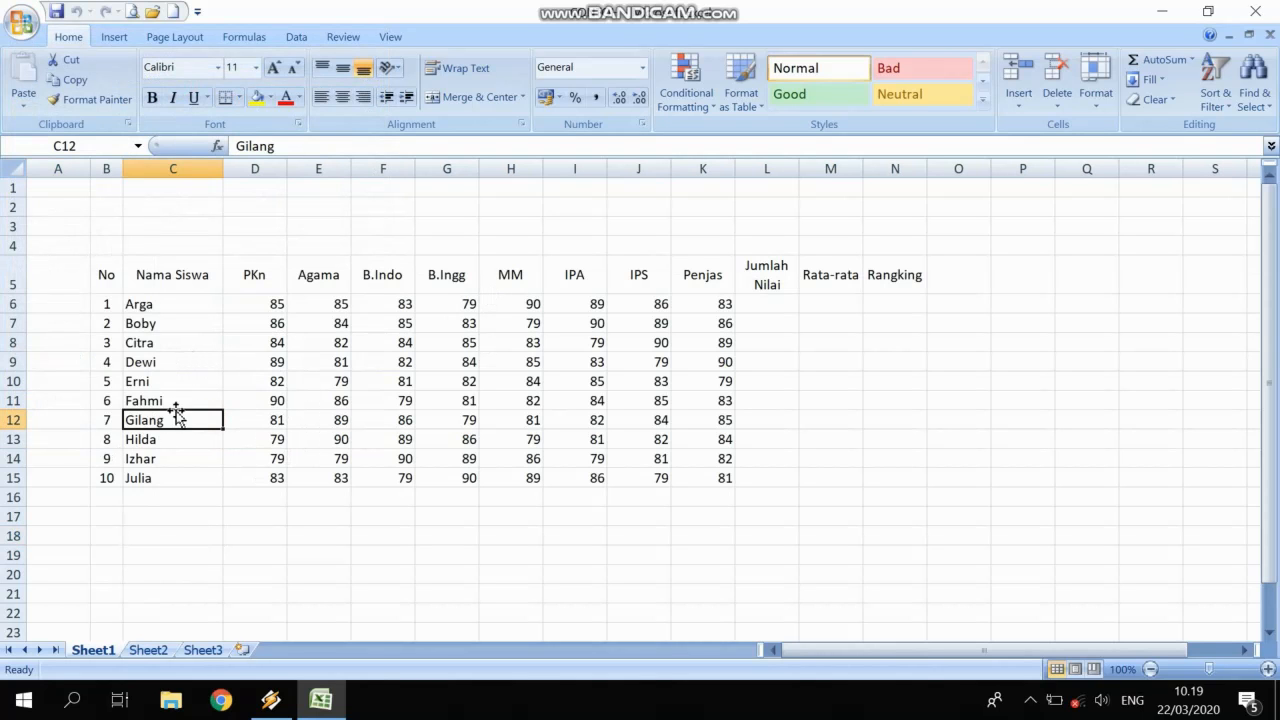
click(112, 278)
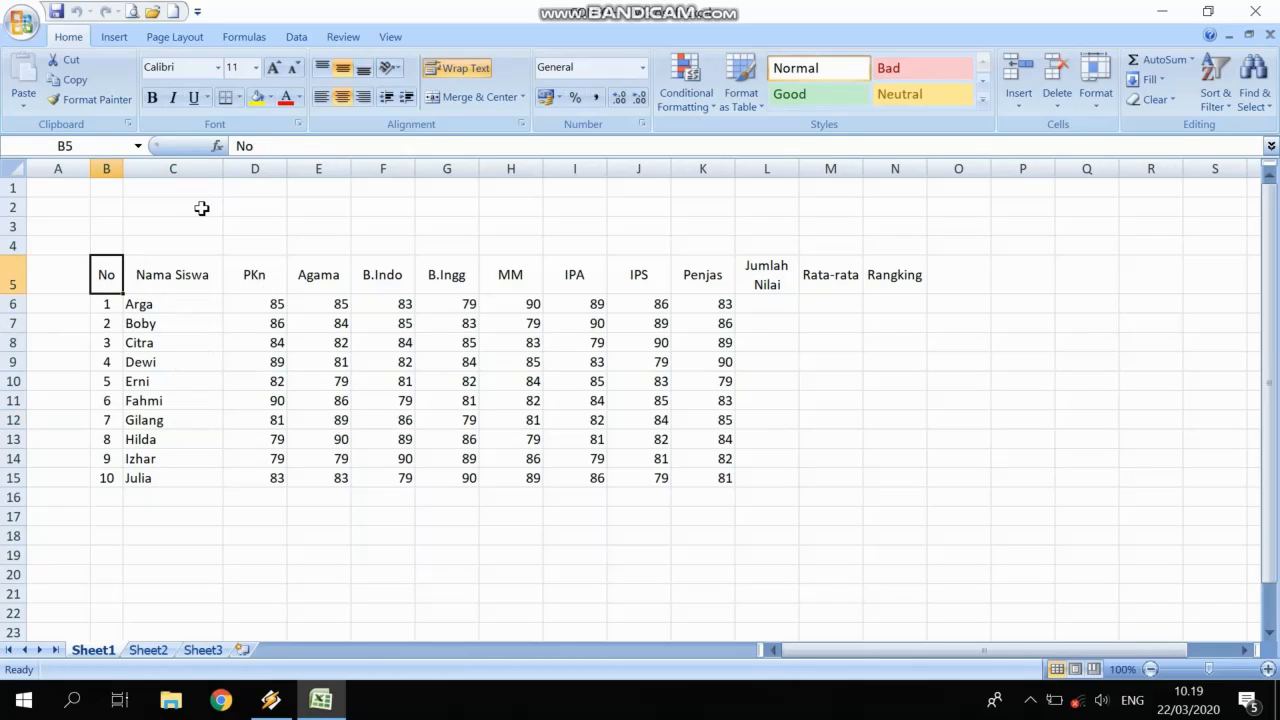
click(114, 36)
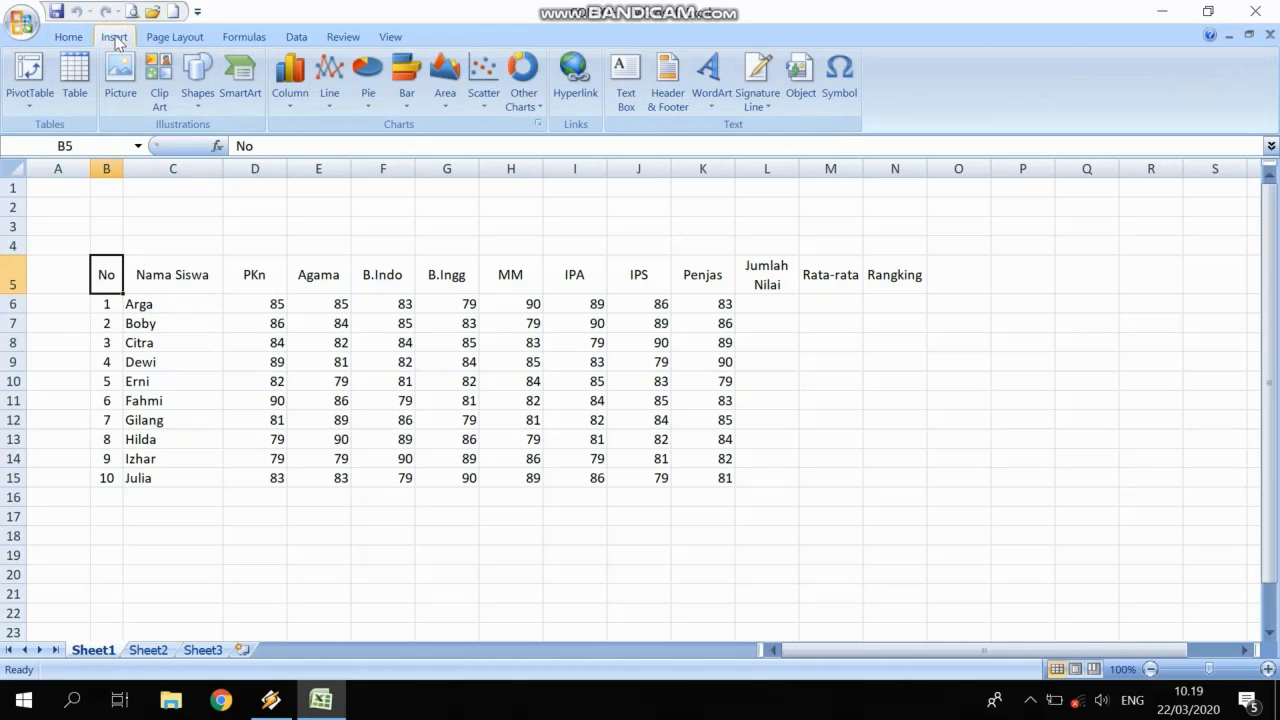
Convert range B5:N15 into a table with 'My table has headers' checked.
click(77, 80)
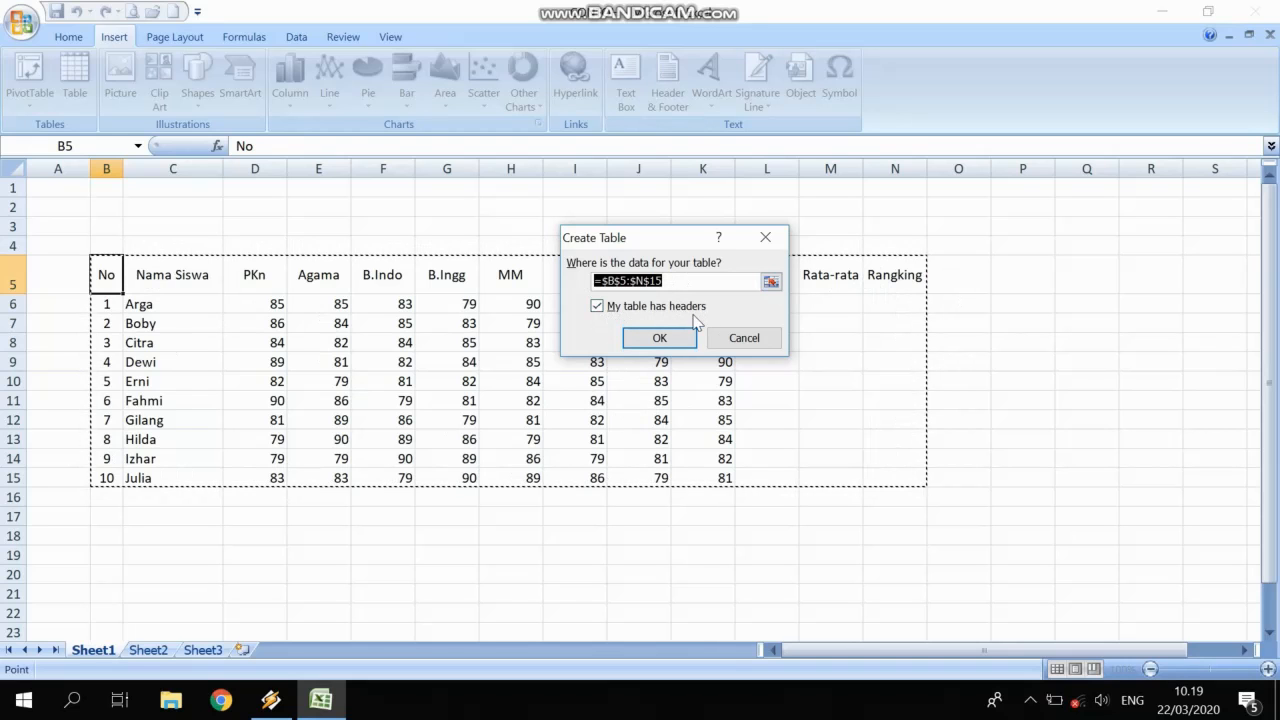
click(599, 309)
click(599, 309)
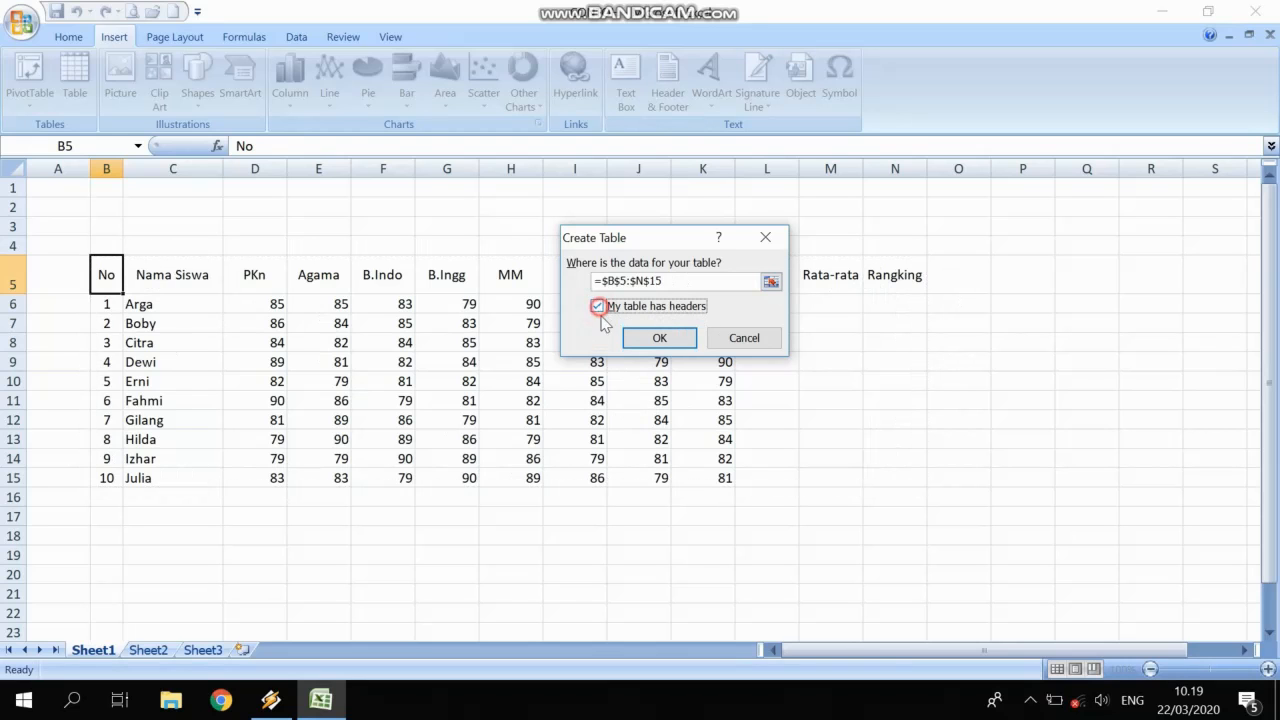
click(660, 339)
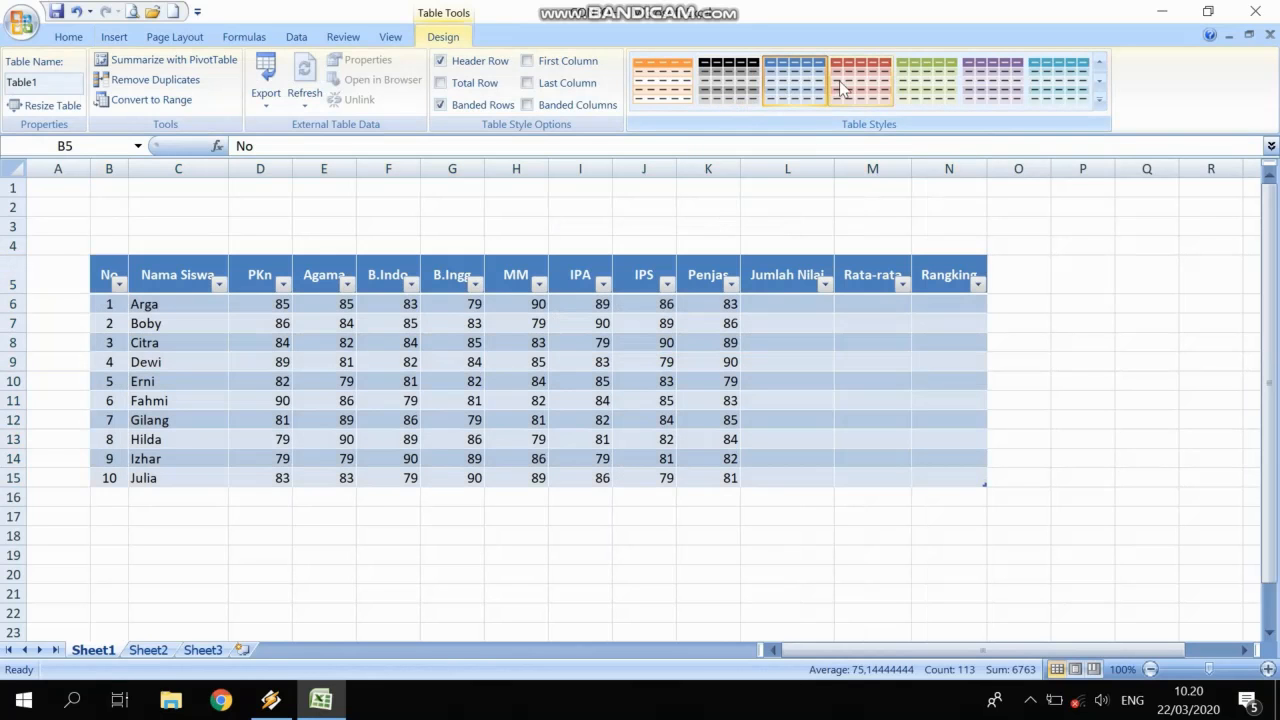
Apply a blue banded table style and drag header row 5 taller.
click(797, 71)
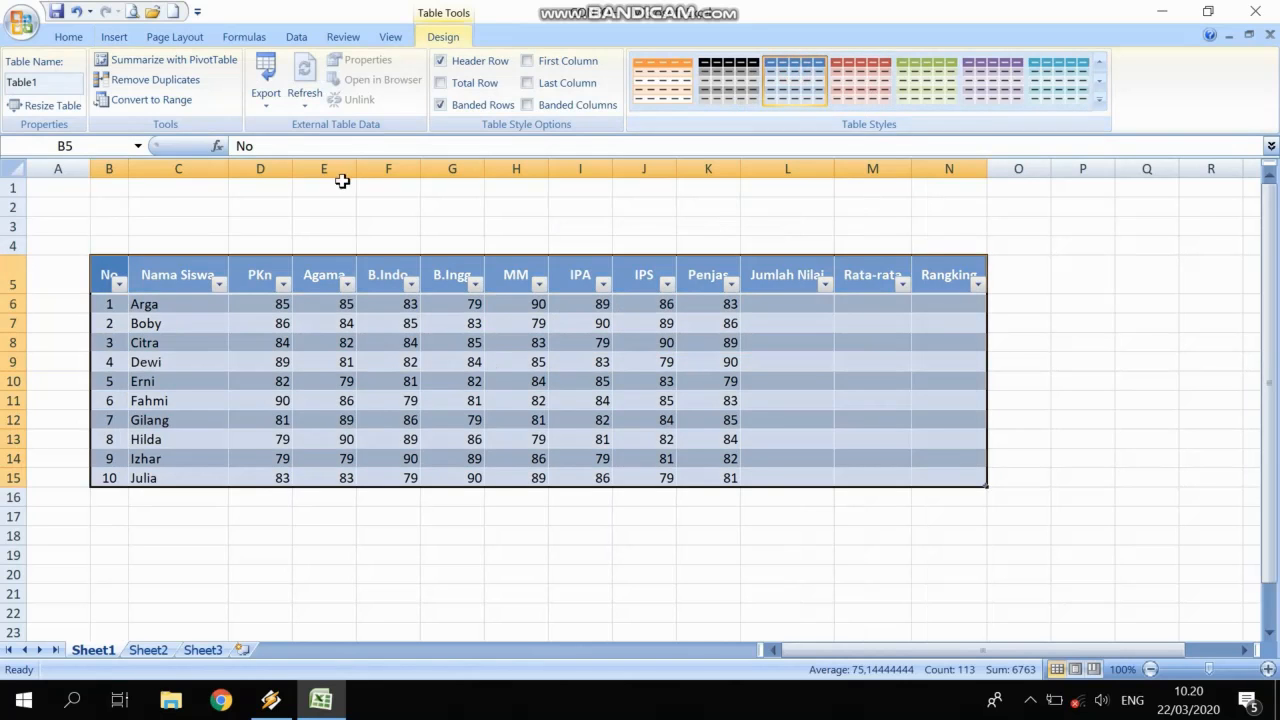
click(258, 341)
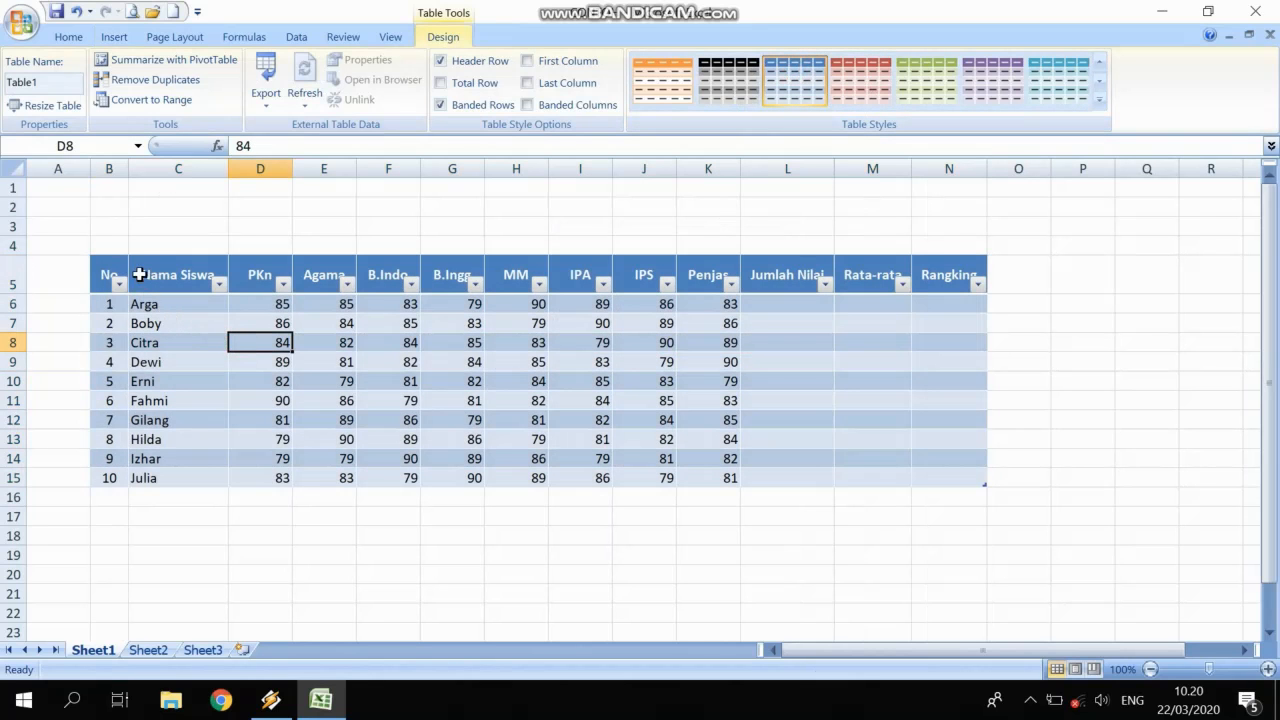
drag(262, 169, 748, 173)
click(668, 400)
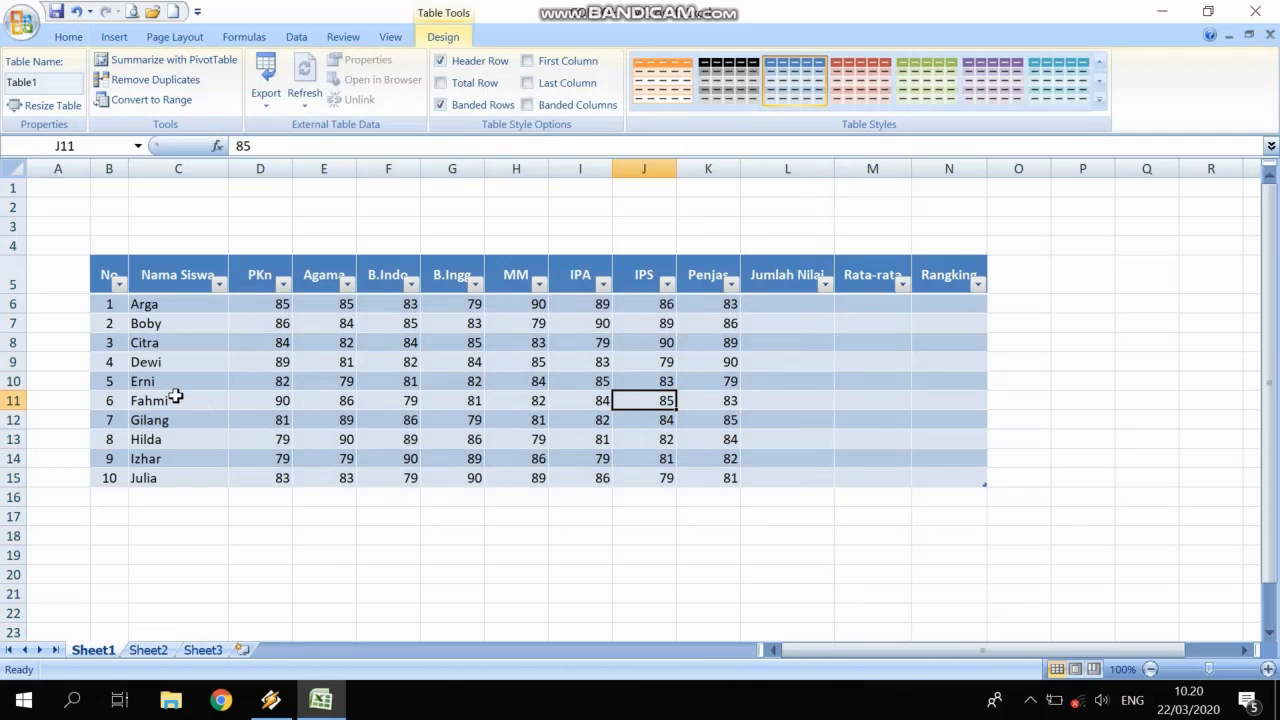
click(808, 304)
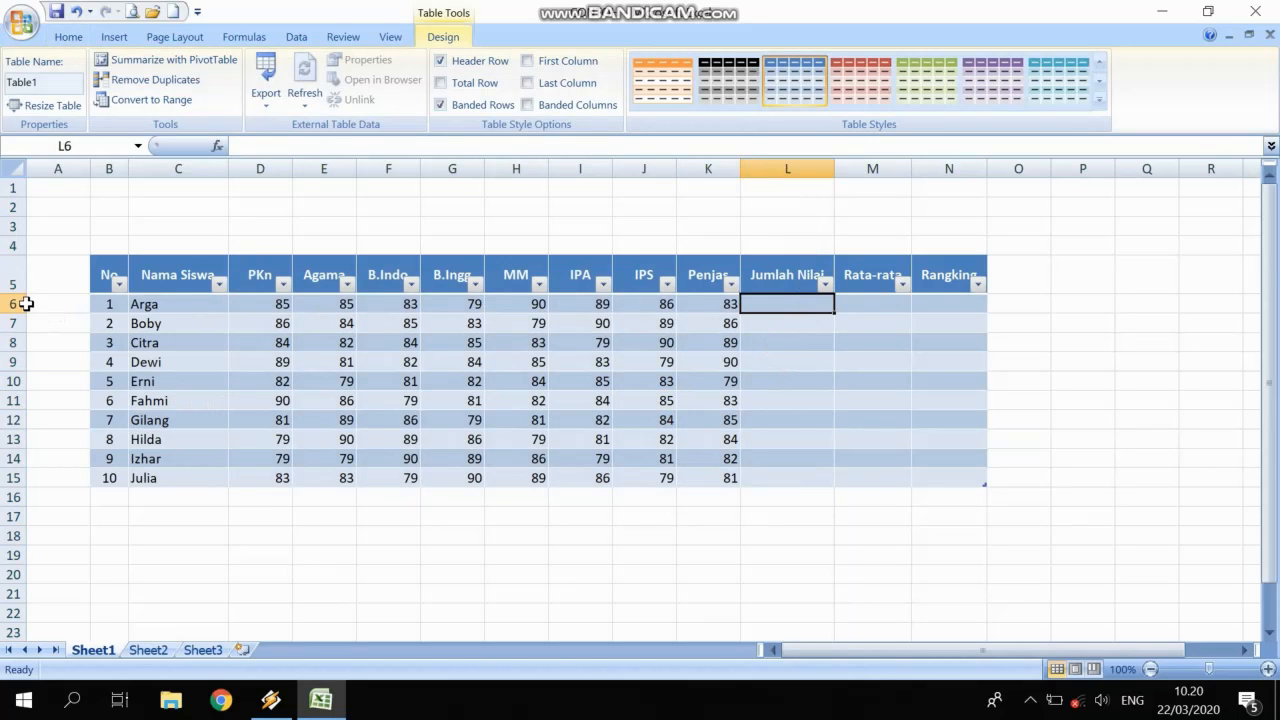
drag(22, 295, 22, 303)
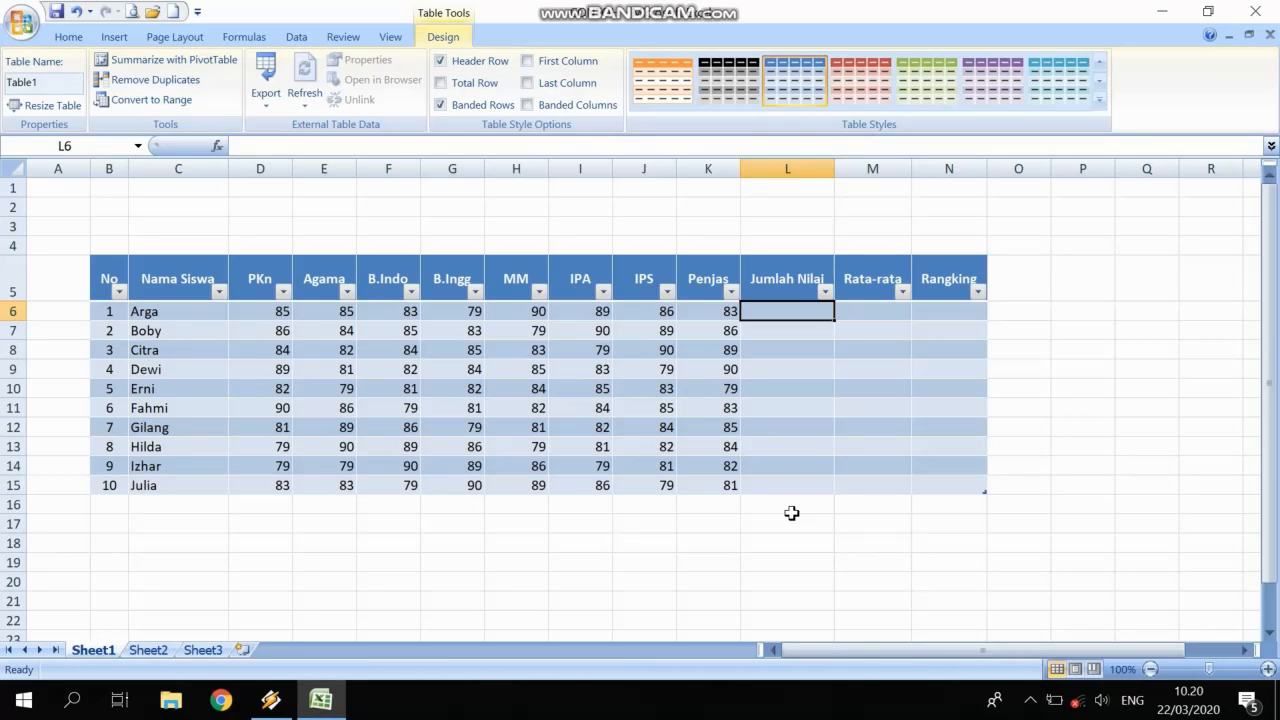
AutoSum (Alt+=) each student's PKn–Penjas scores into the Jumlah Nilai column.
key(alt+equal)
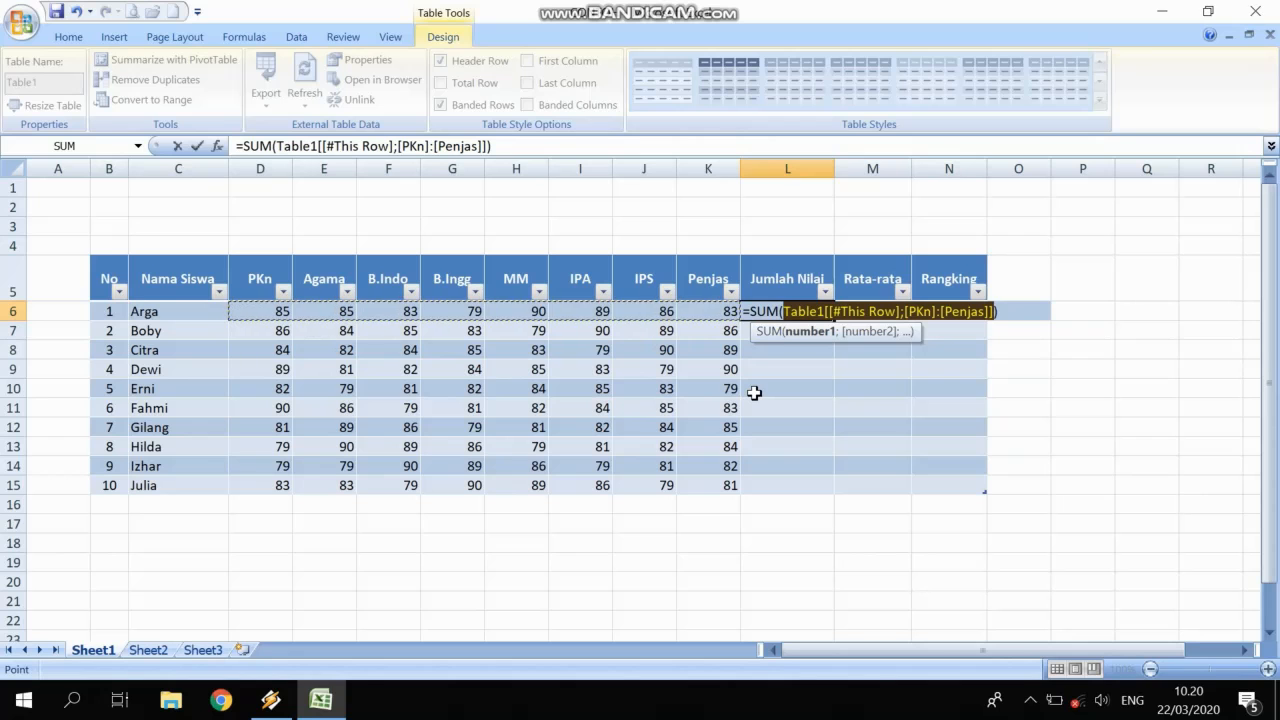
key(Return)
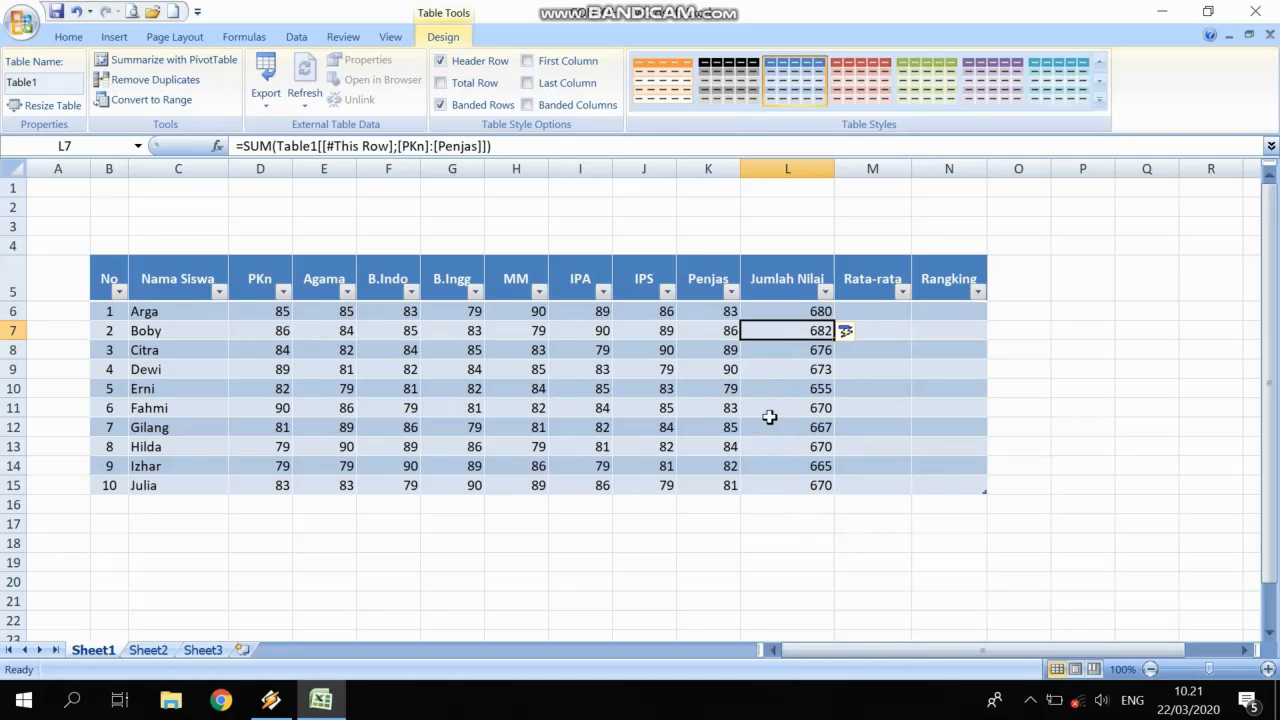
click(879, 310)
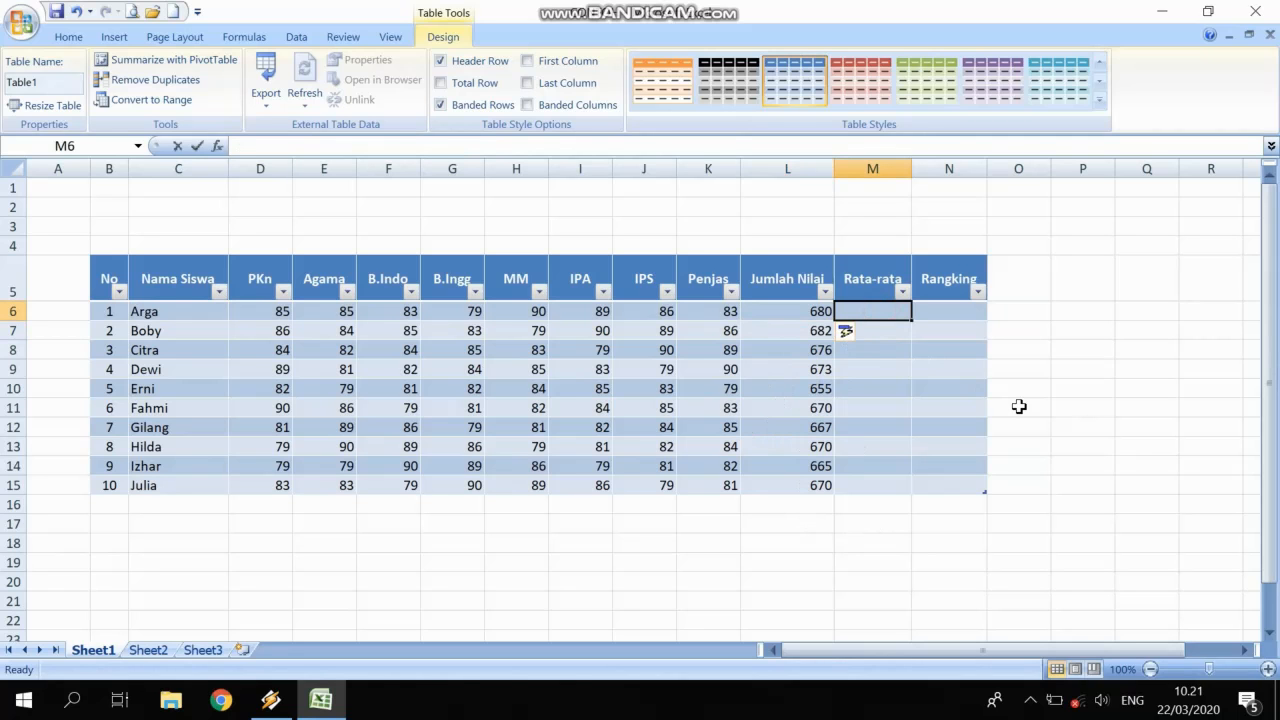
Enter =AVERAGE(D6:K6) in M6 so Rata-rata fills for every student.
text(=)
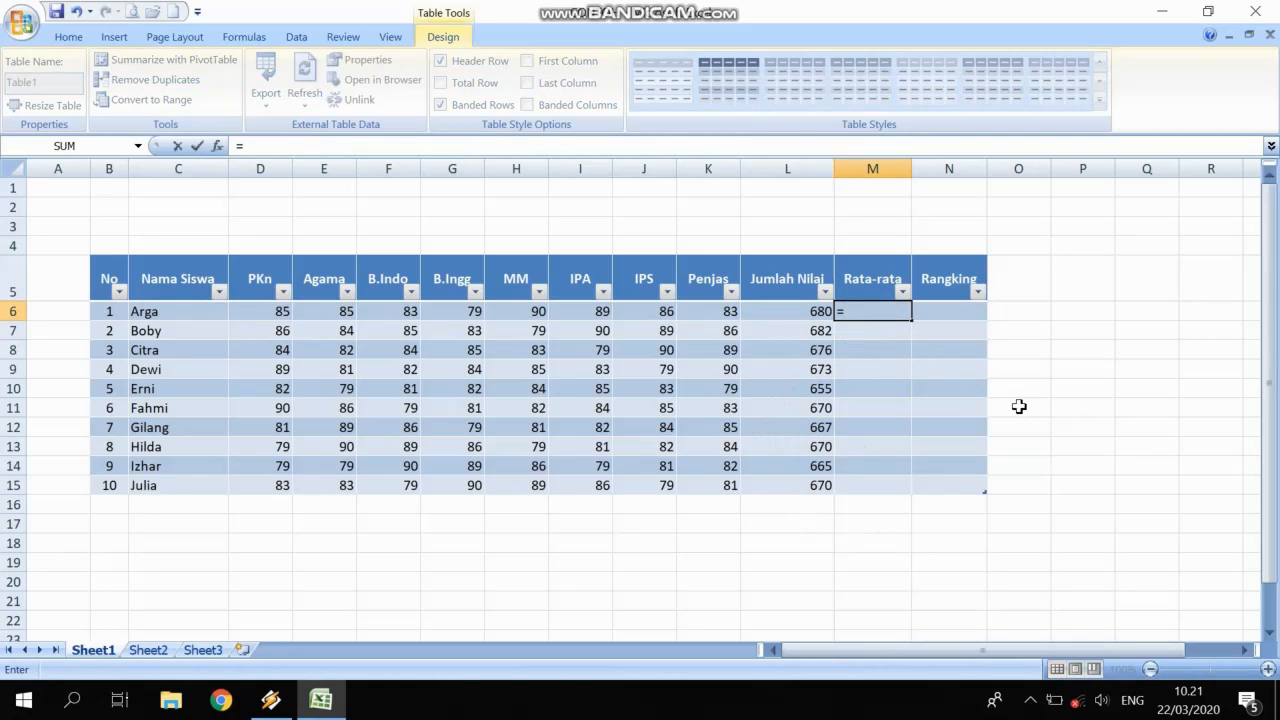
text(av)
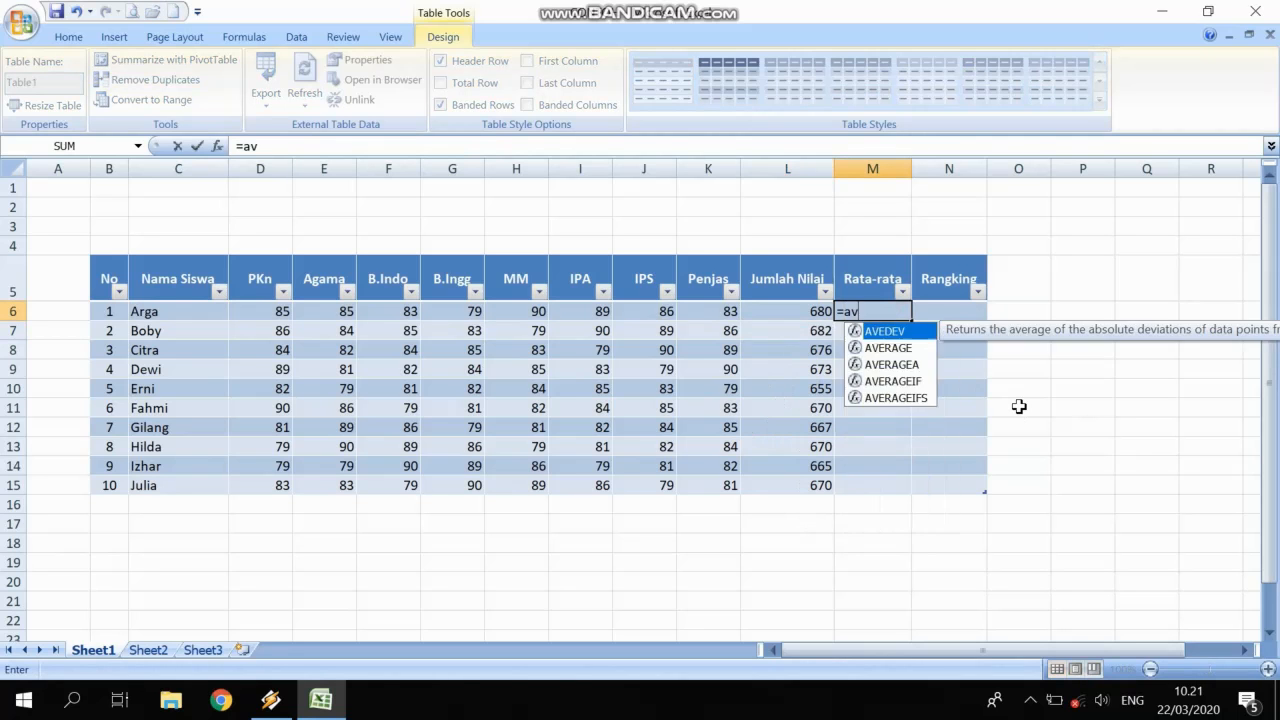
text(erage()
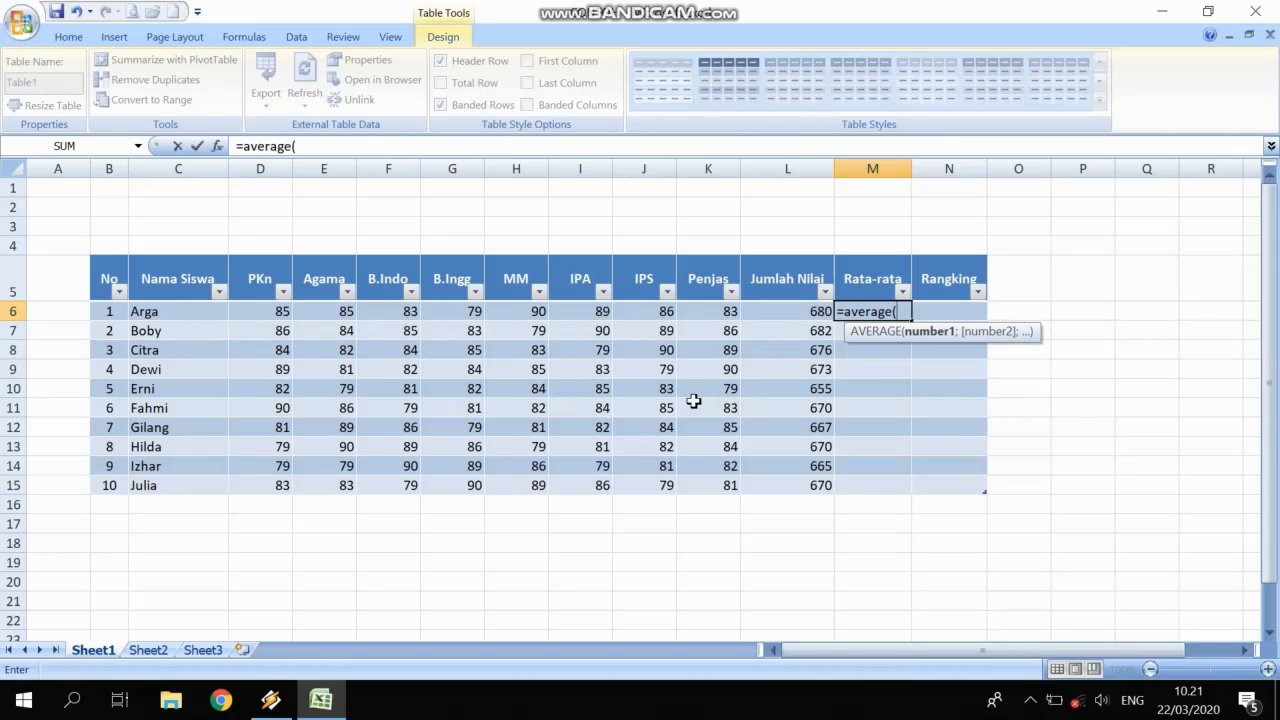
drag(276, 318, 706, 313)
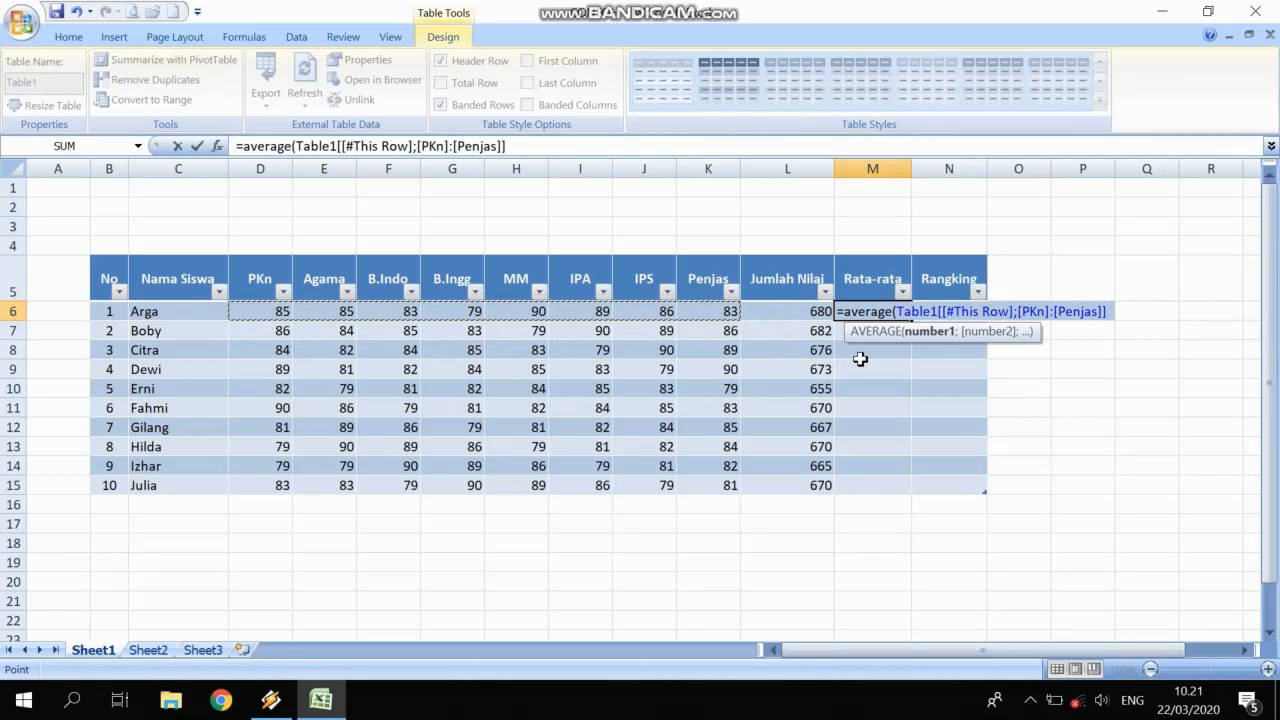
text())
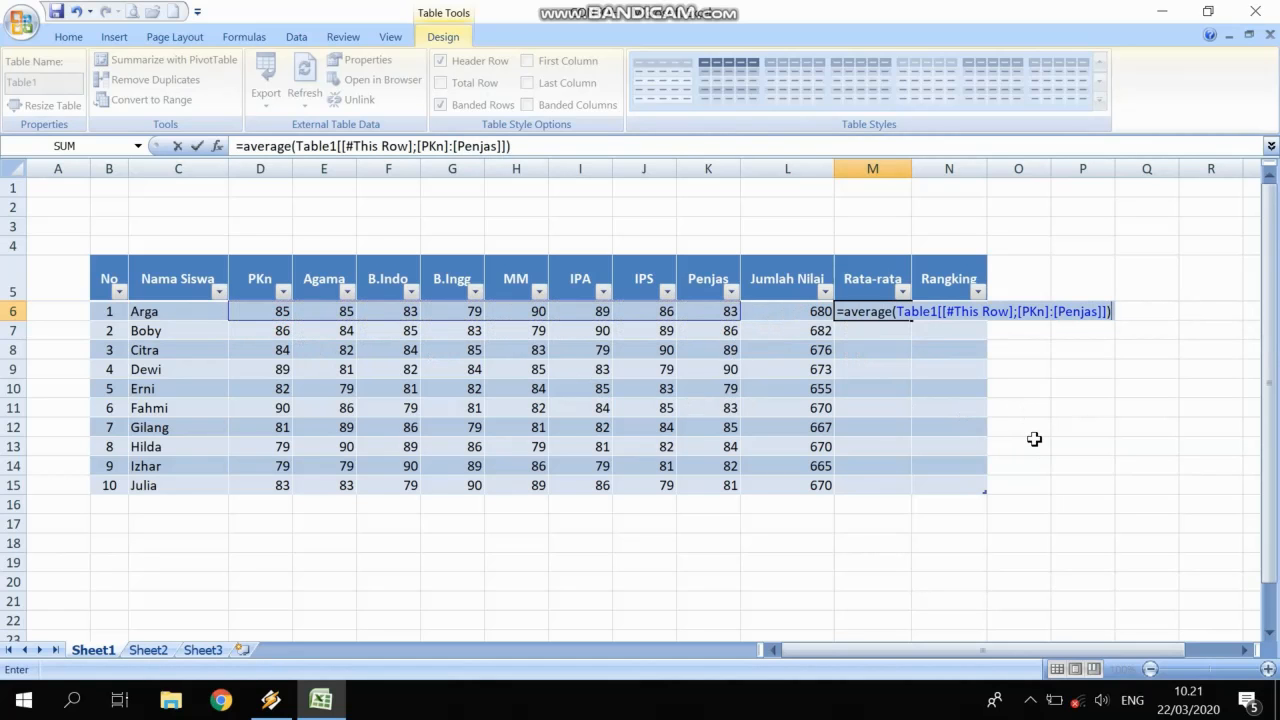
key(Return)
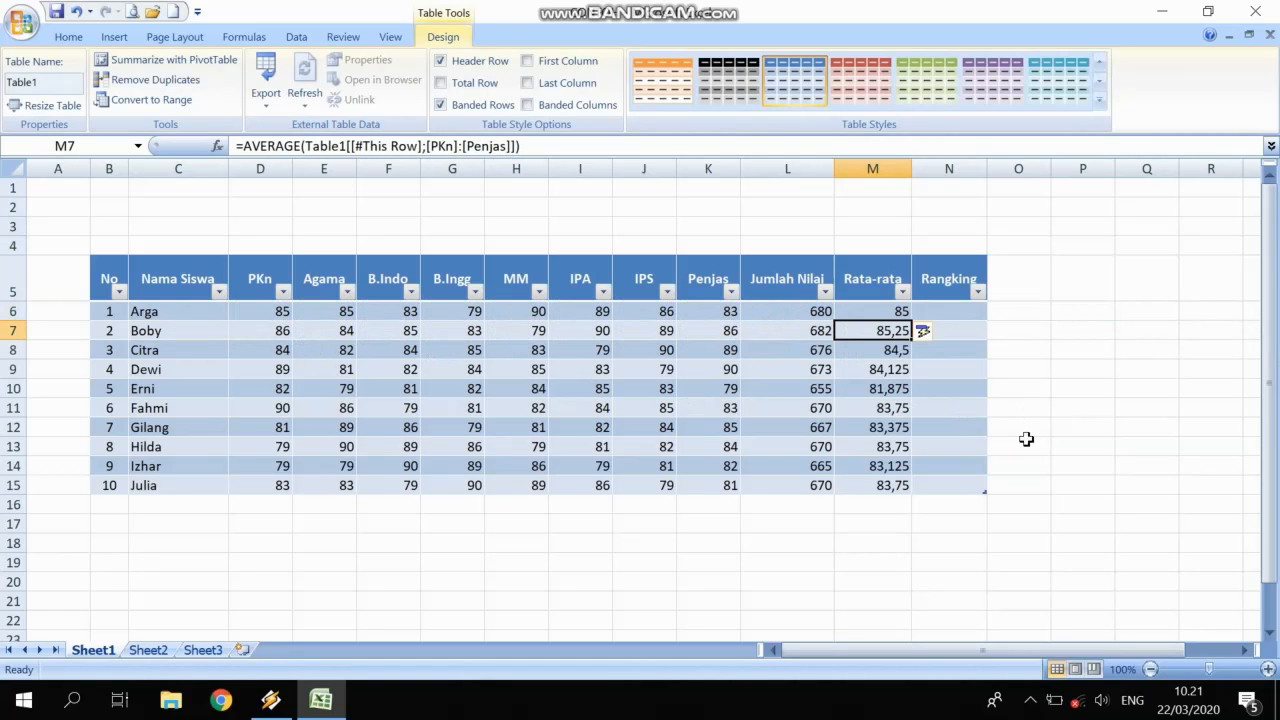
Reduce the Rata-rata values M6:M15 to one decimal place.
drag(890, 314, 893, 486)
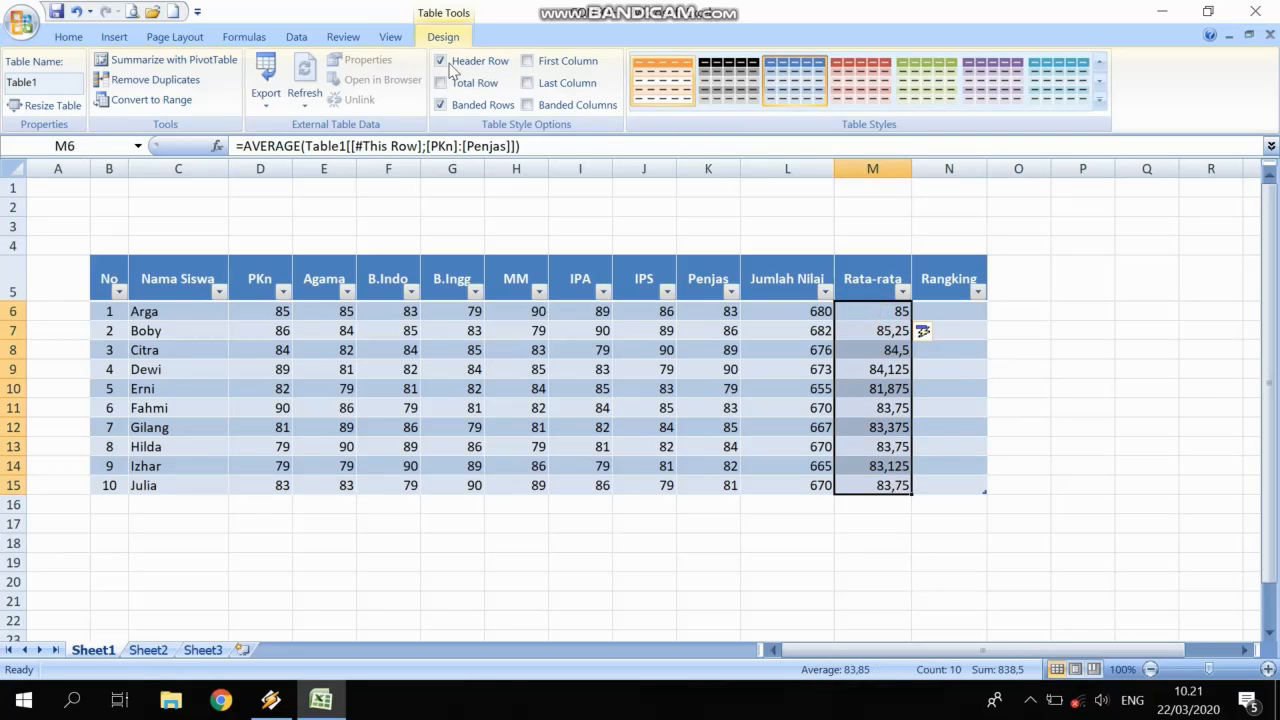
click(69, 36)
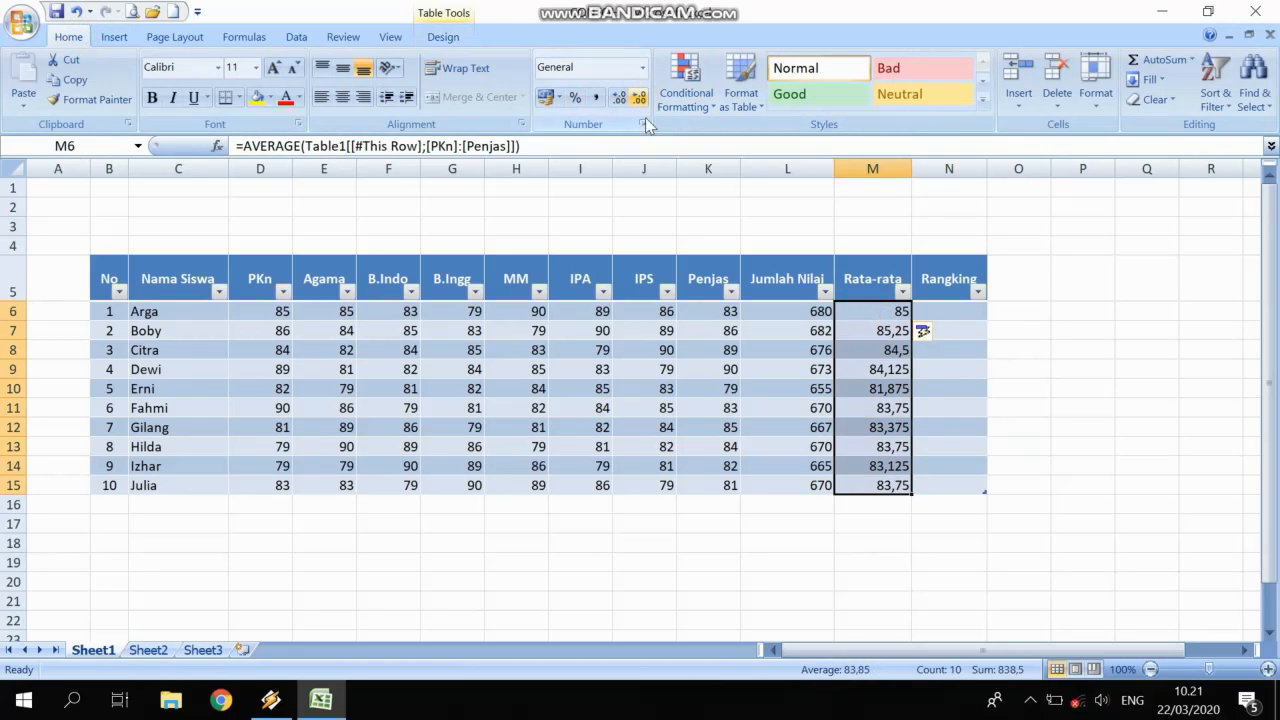
click(619, 97)
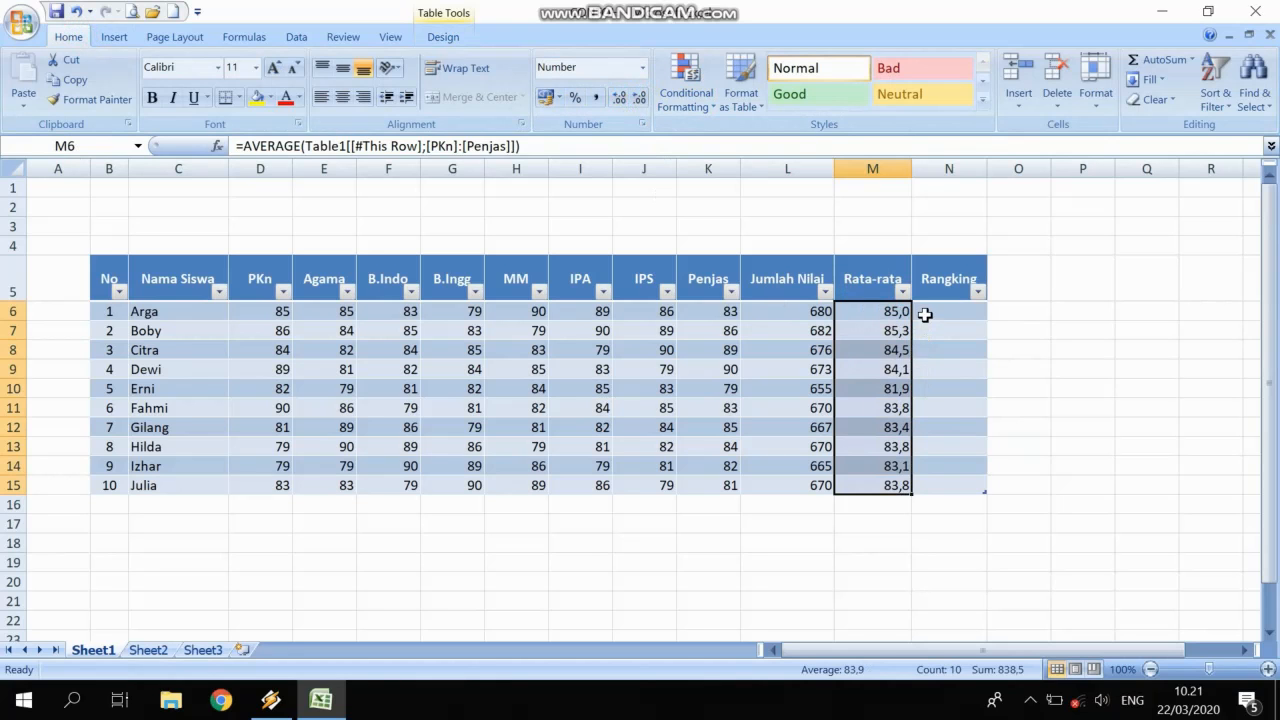
click(925, 315)
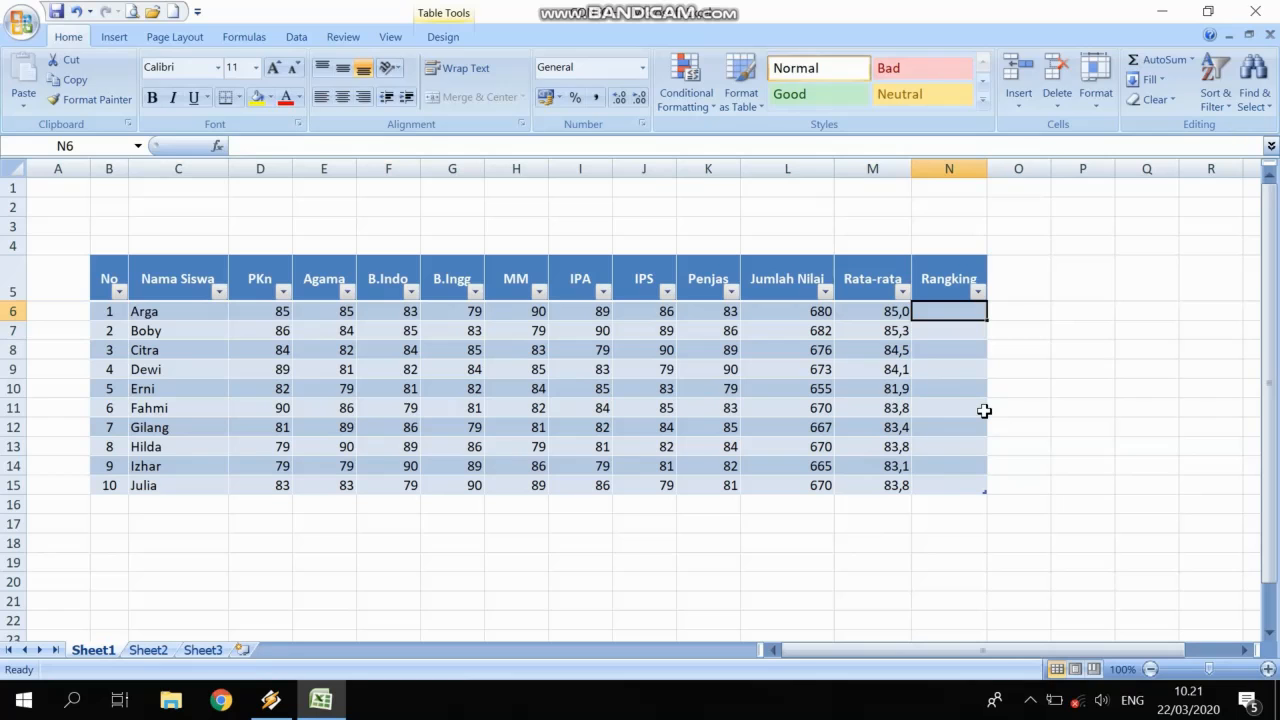
Enter =RANK(row total; whole Jumlah Nilai column; 0) in N6 to rank every student.
text(=)
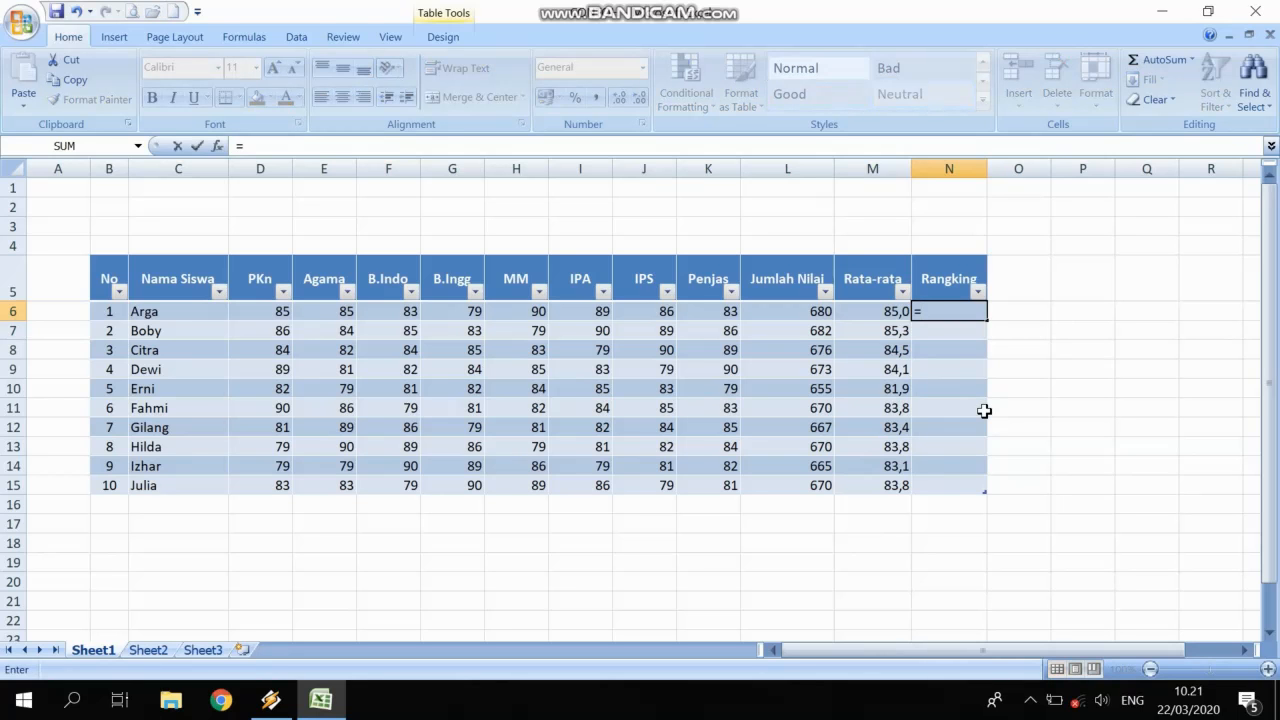
text(rank)
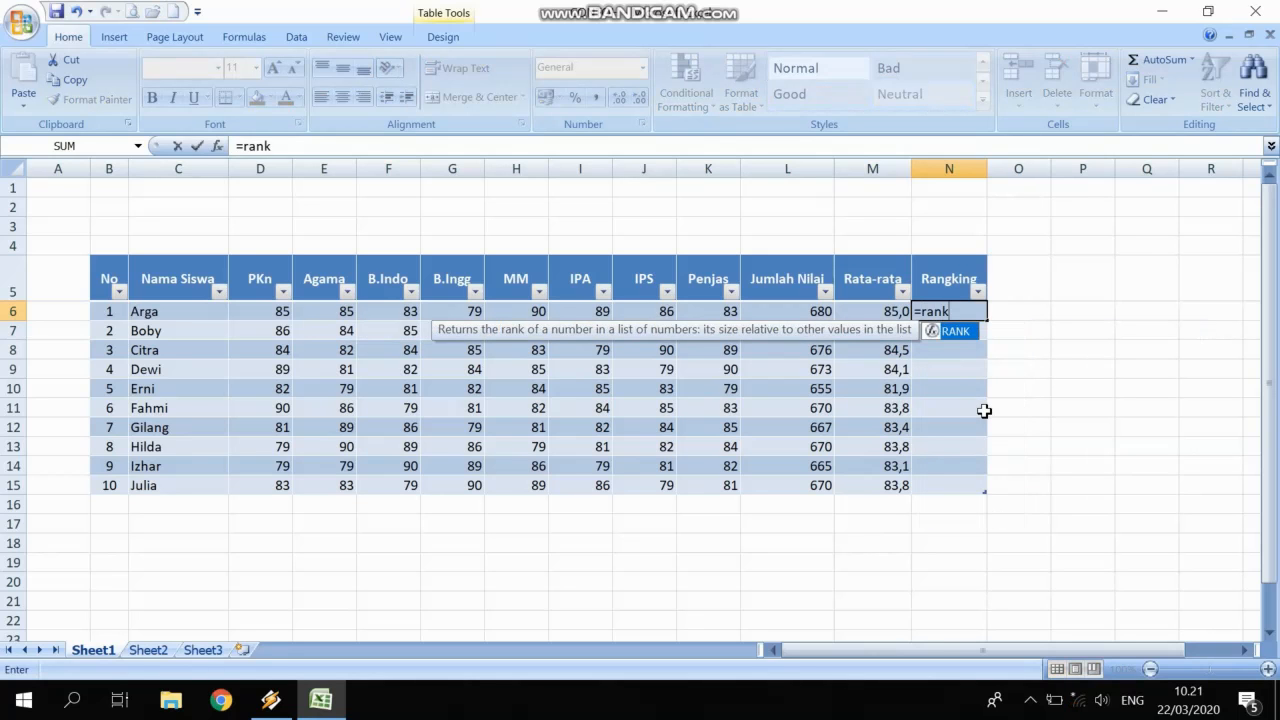
text(()
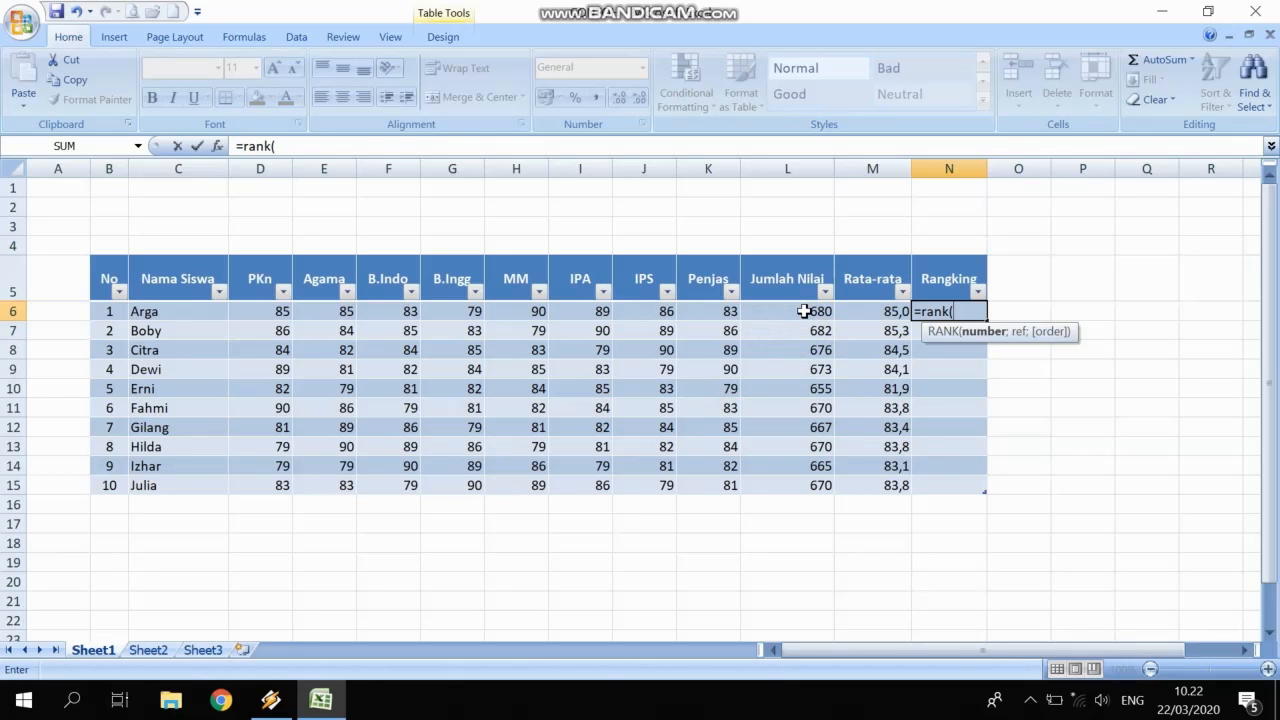
click(804, 311)
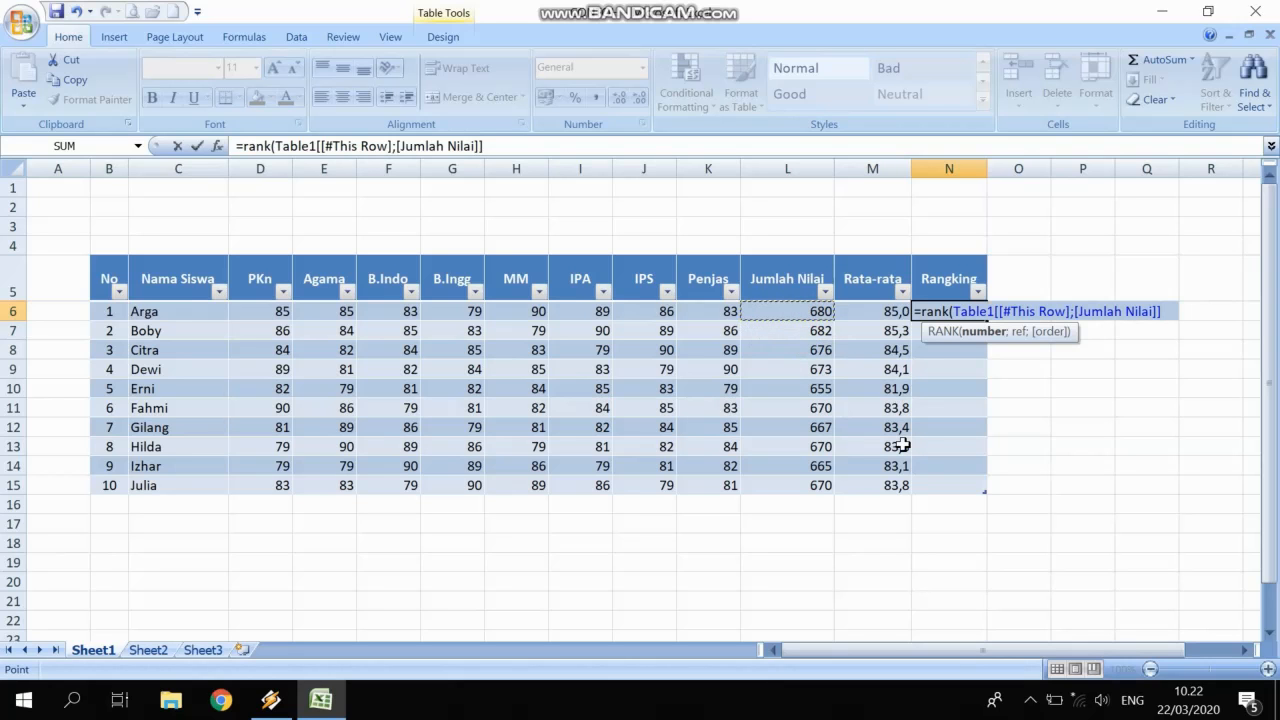
text(;)
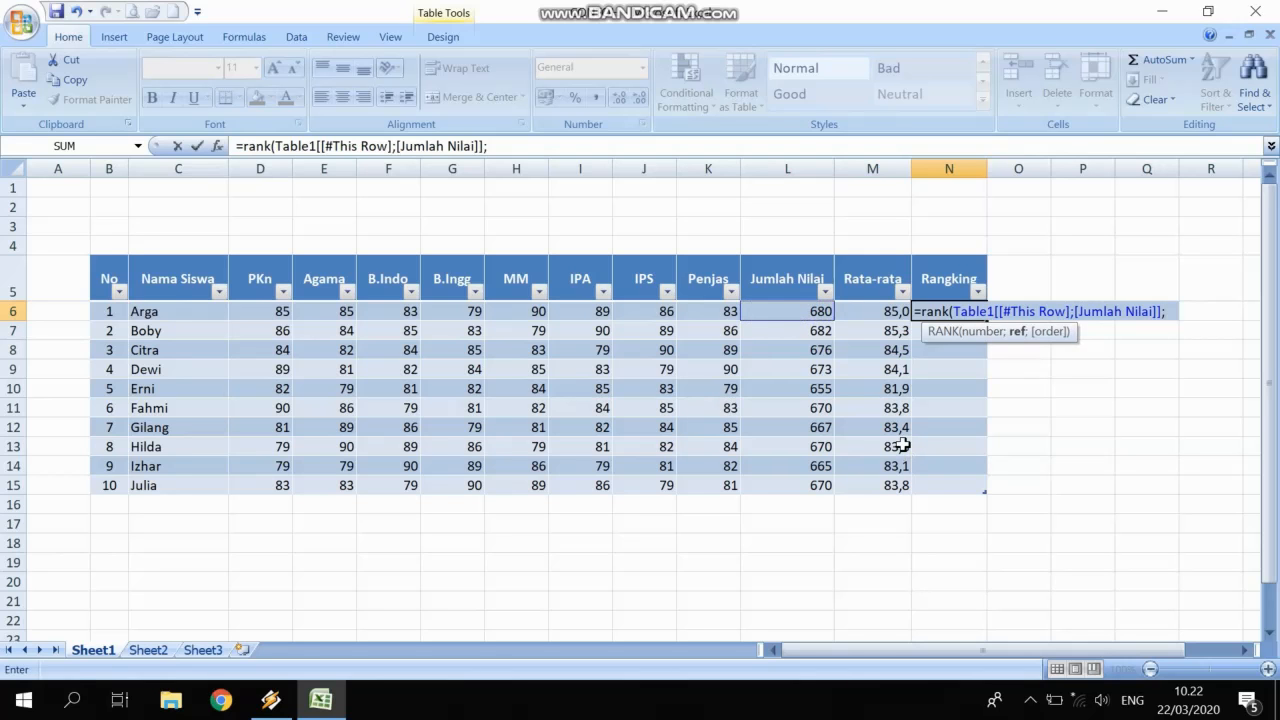
click(803, 314)
drag(803, 314, 808, 477)
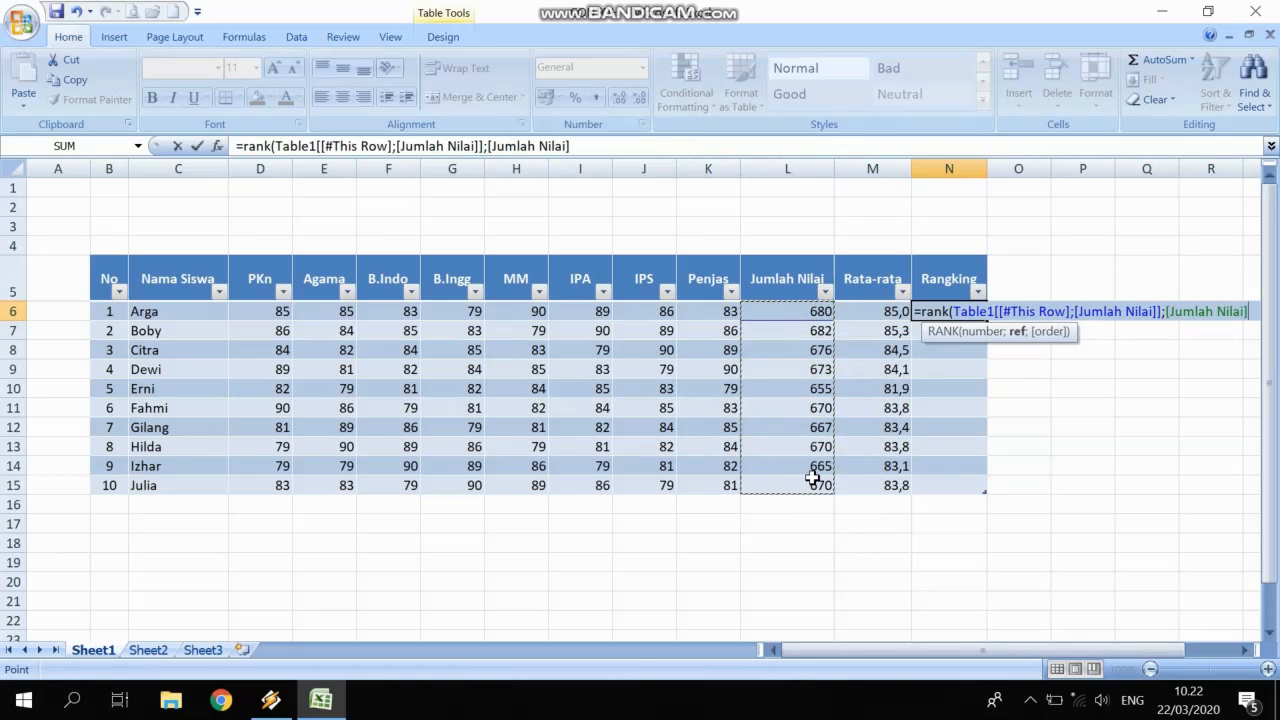
text(;)
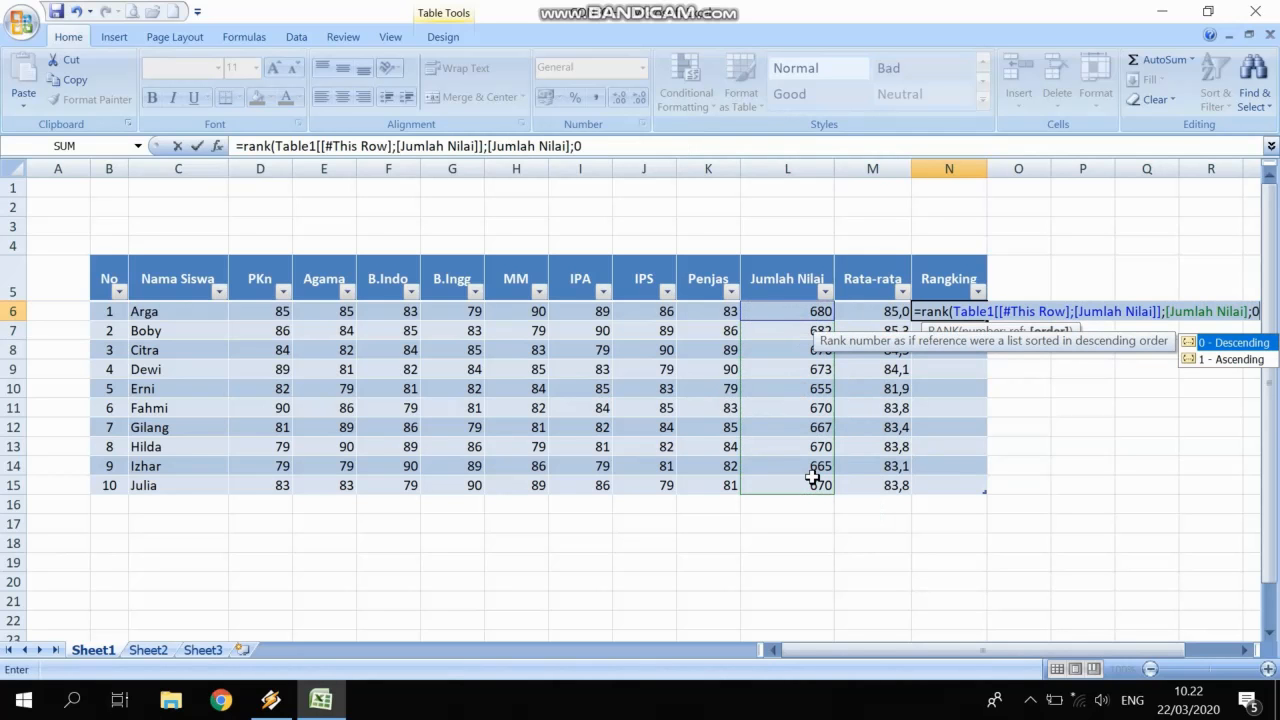
text(0))
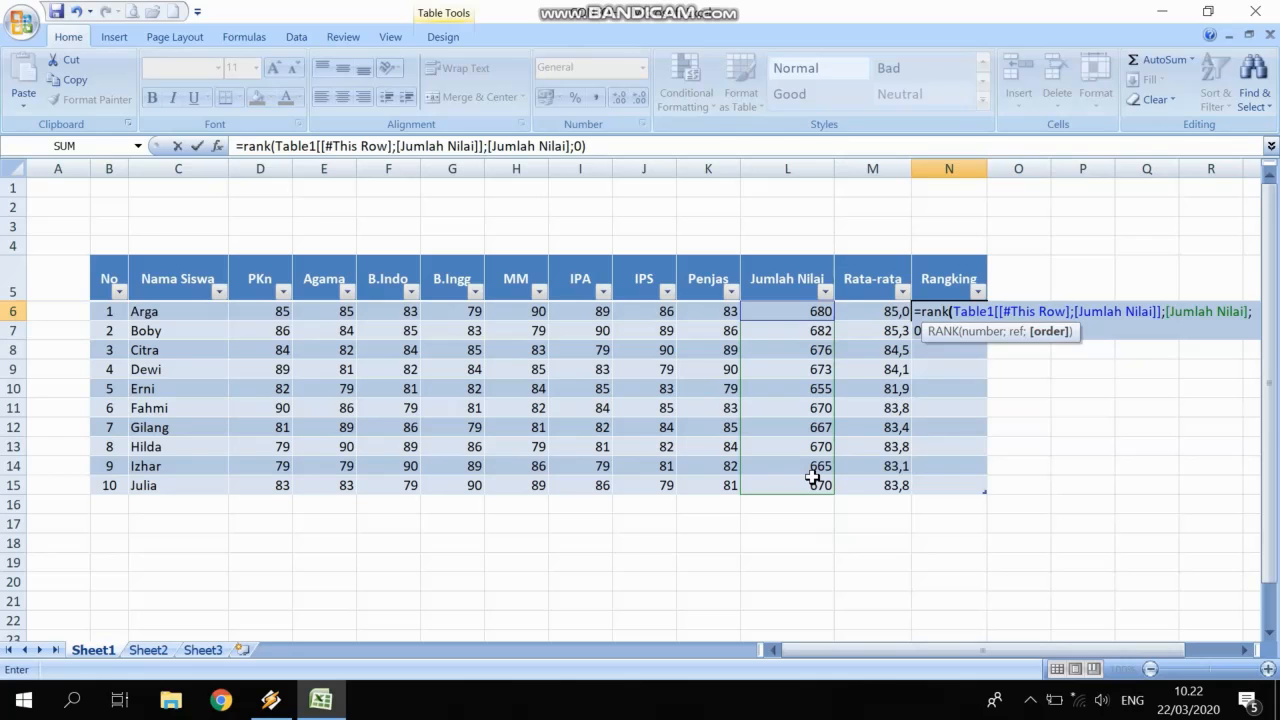
key(Return)
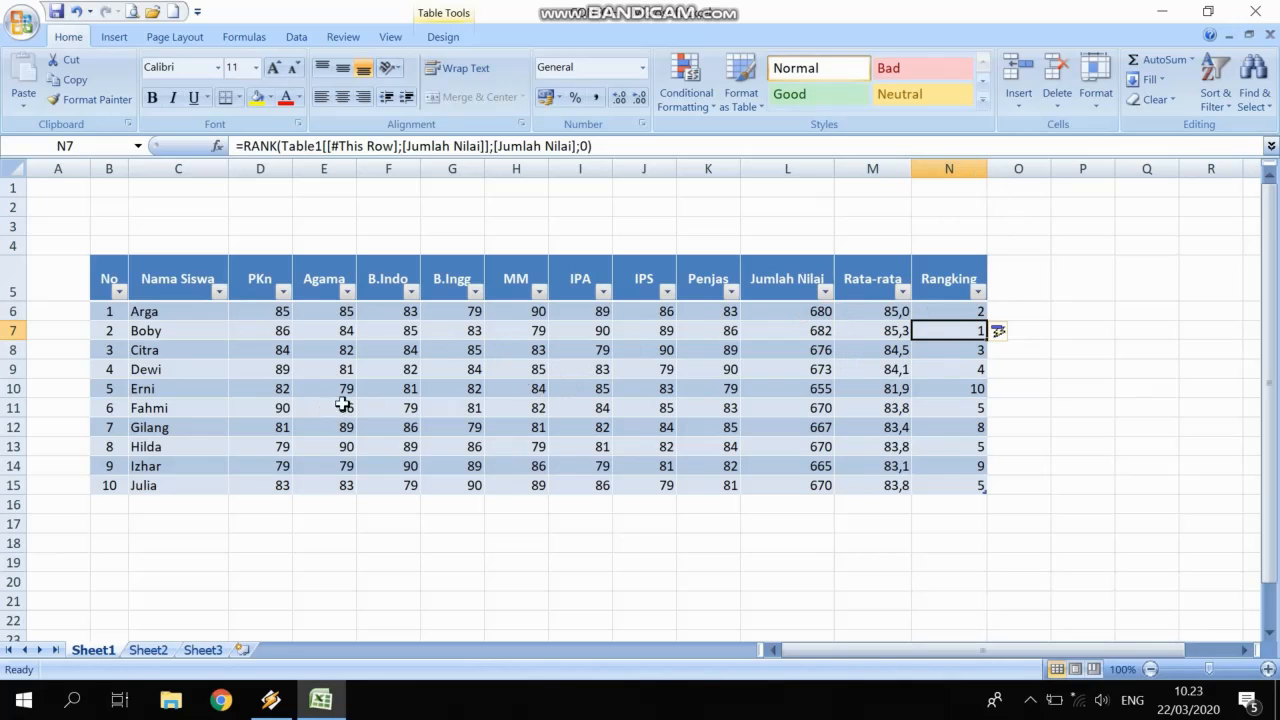
Merge and centre B3:N3, then paste that merged cell into rows 2 and 1.
drag(118, 227, 943, 217)
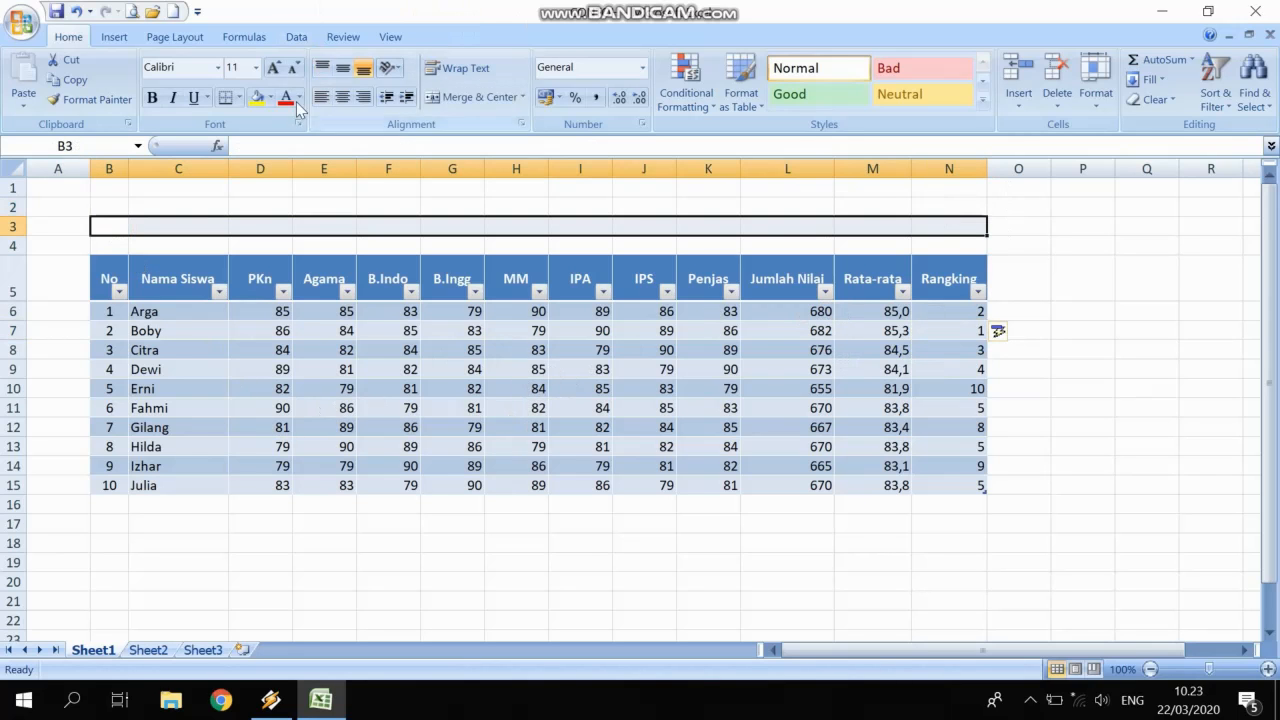
click(455, 97)
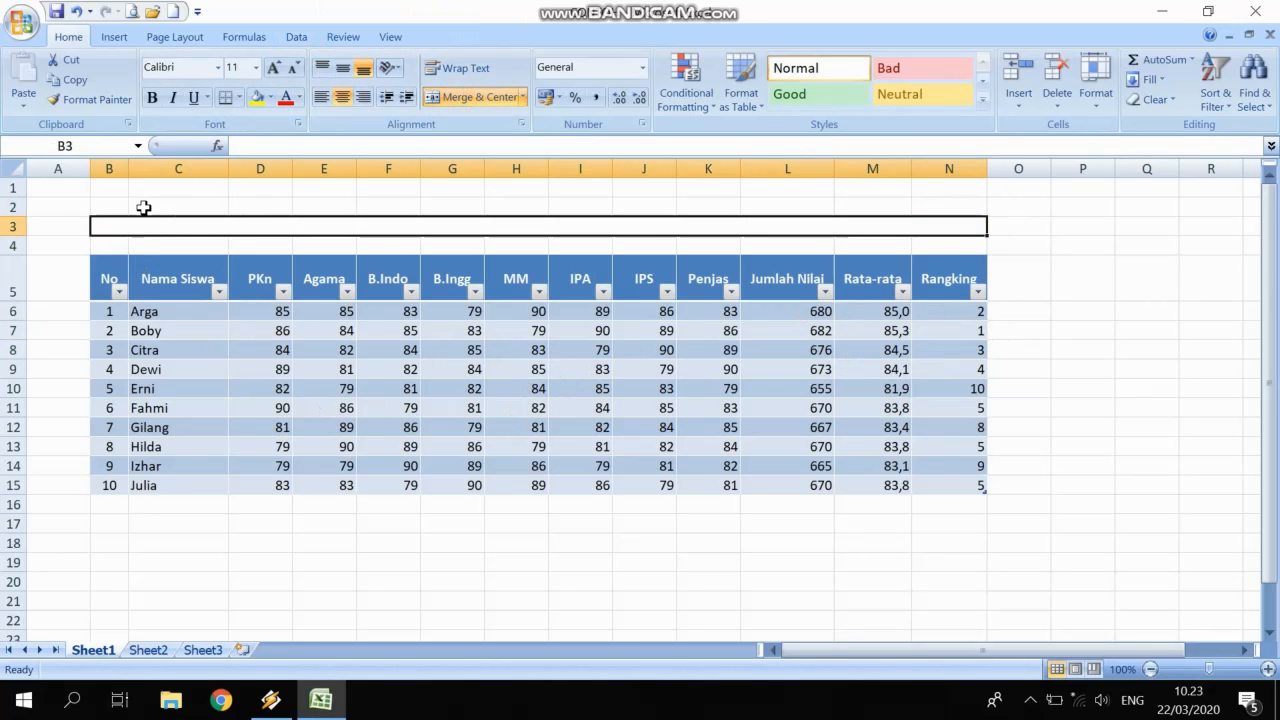
key(ctrl+c)
click(115, 207)
key(ctrl+v)
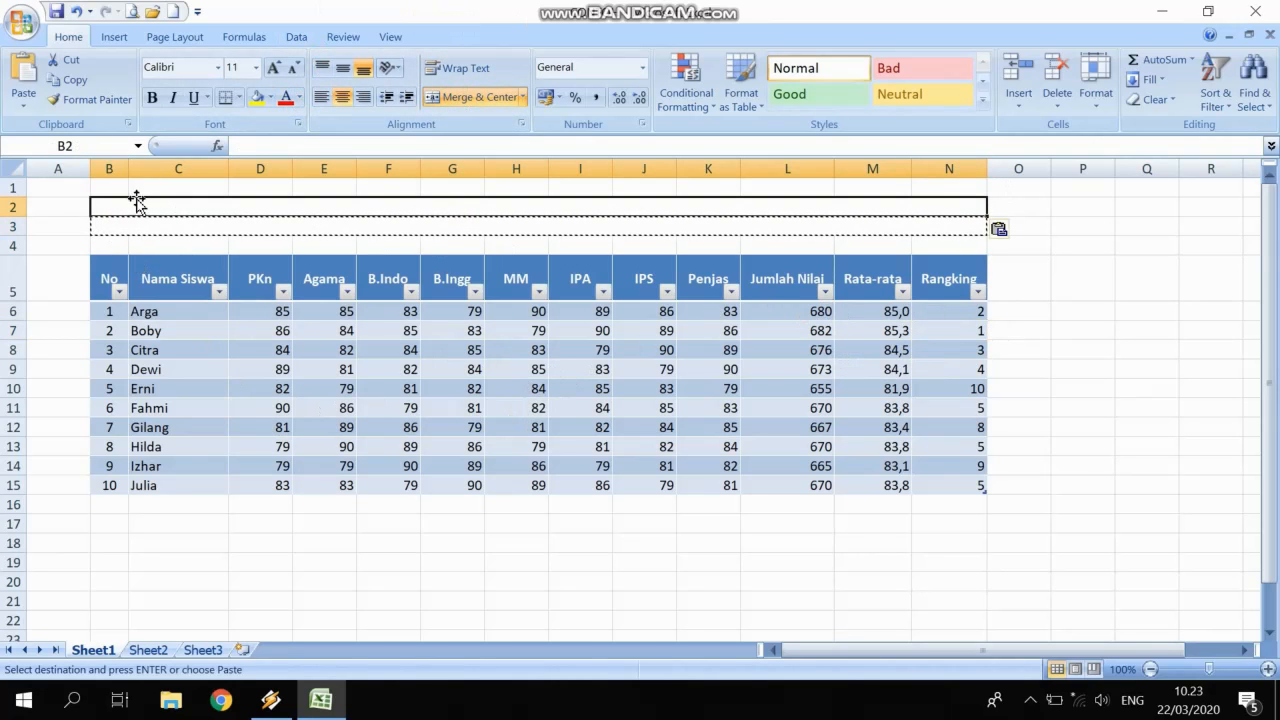
click(114, 187)
key(ctrl+v)
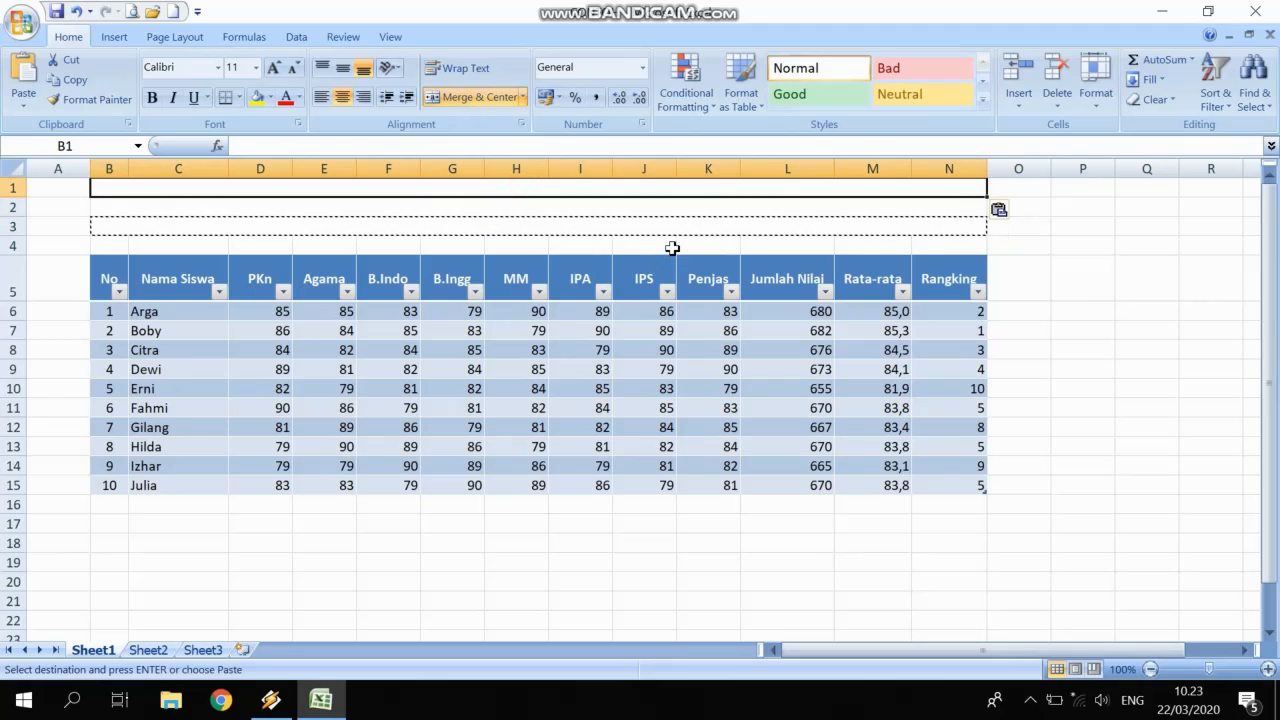
Type 'DAFTAR NILAI HASIL UJIAN MID SEMESTER GANJIL', 'TAHUN PELAJARAN 2019/2020', 'SD/SMP NEGERI DAUN SELADA'.
text(DAFTAR)
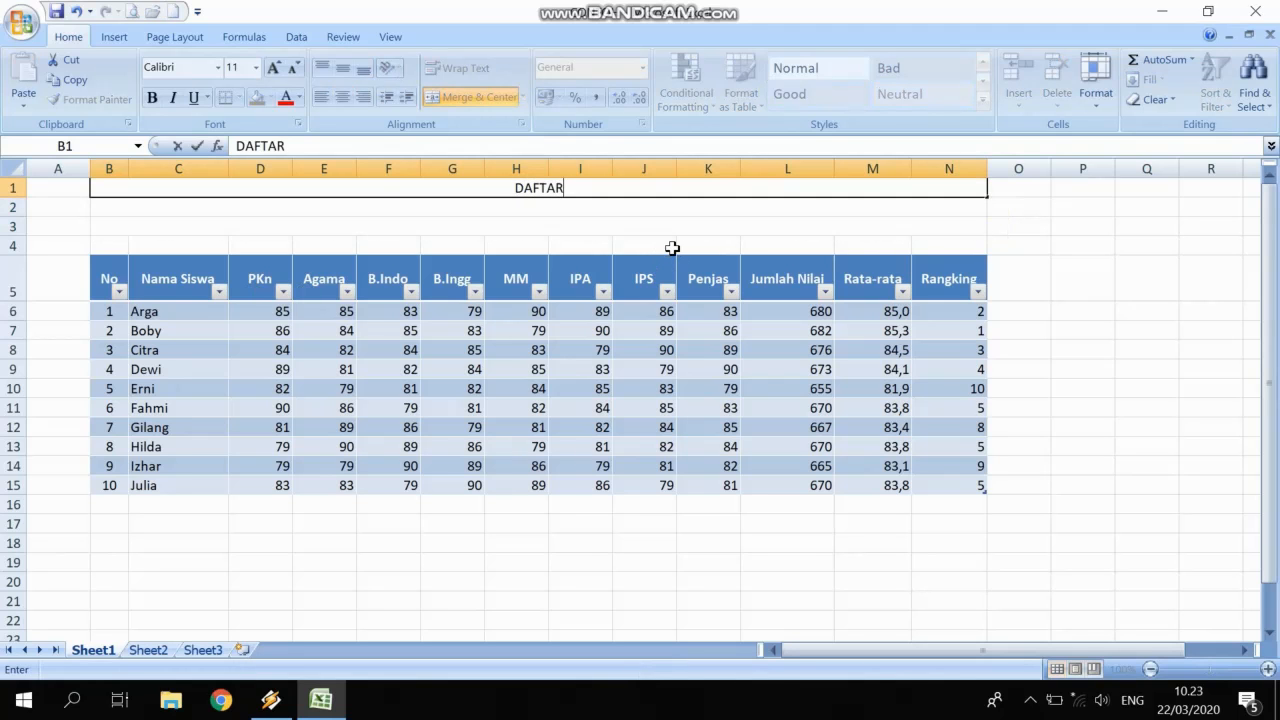
text( NILAI)
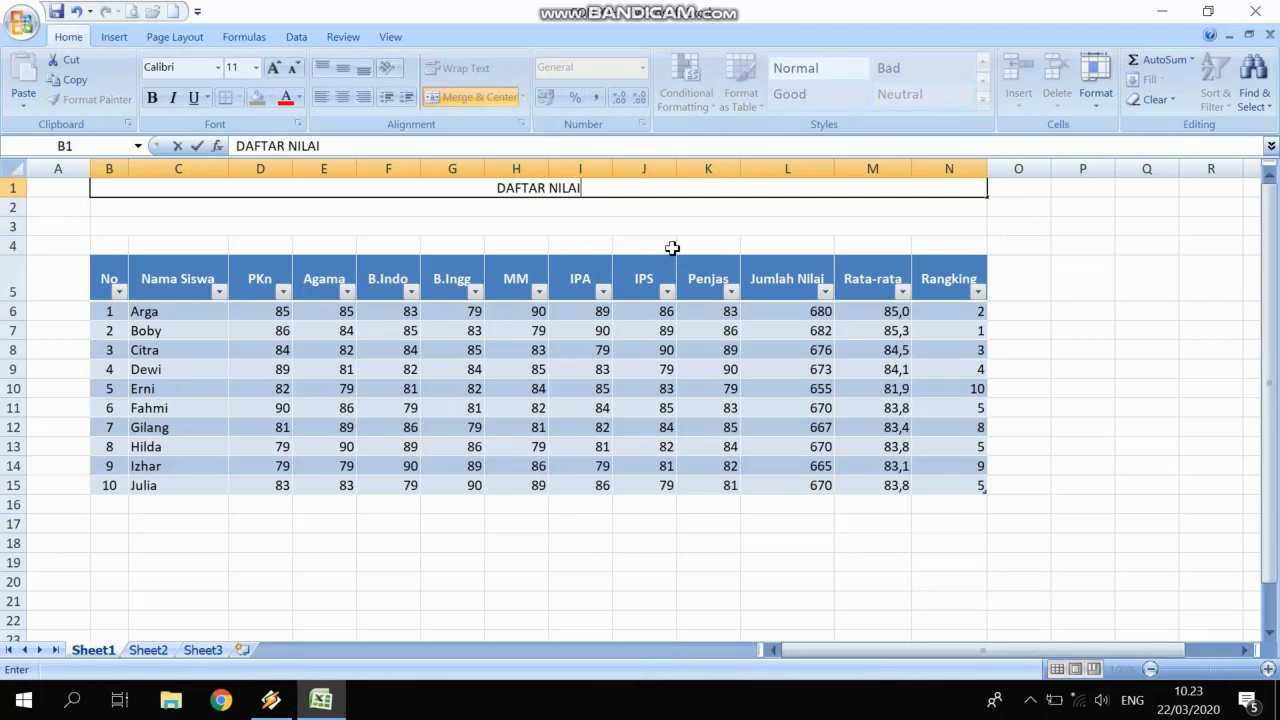
text( HASIL)
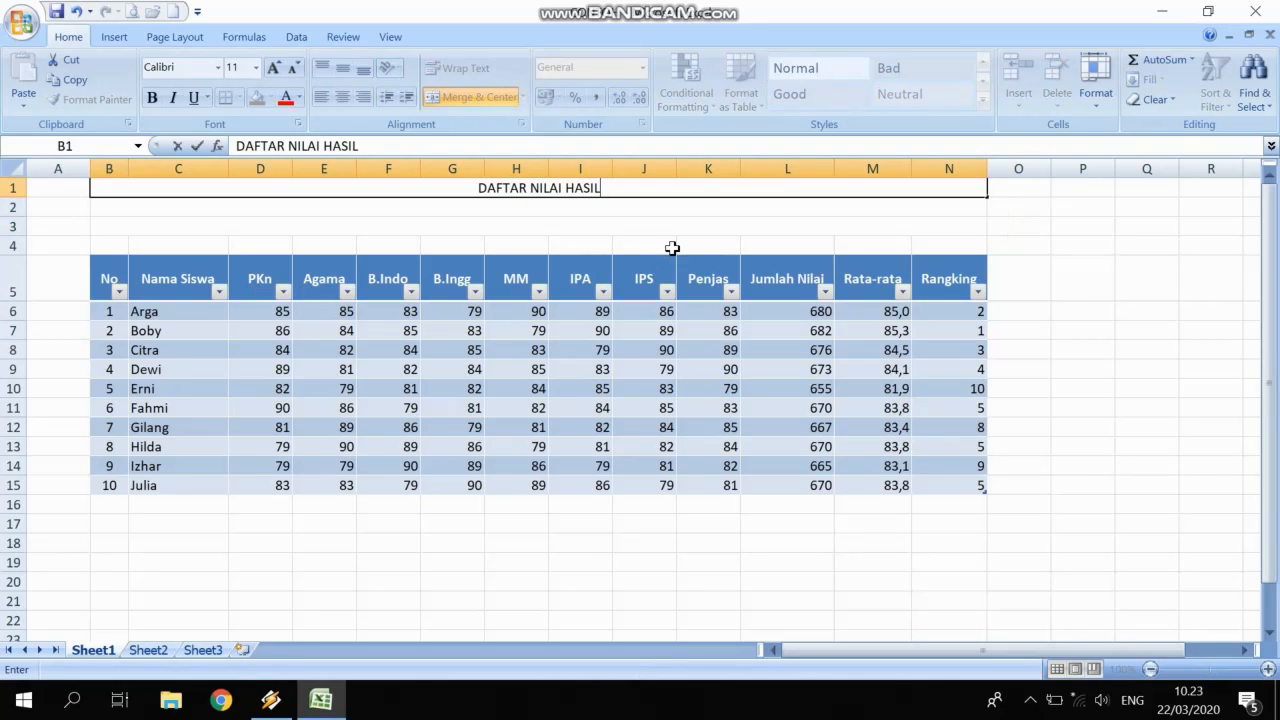
text( UJIAN)
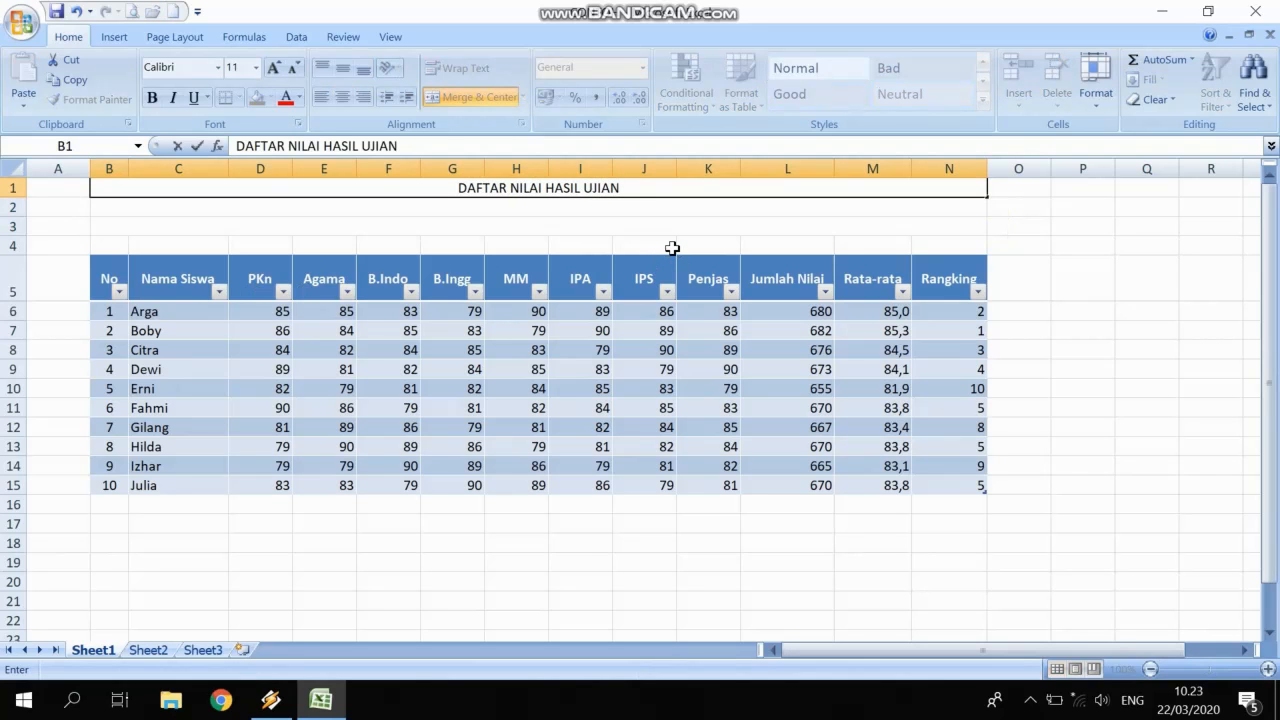
text( MID SESE)
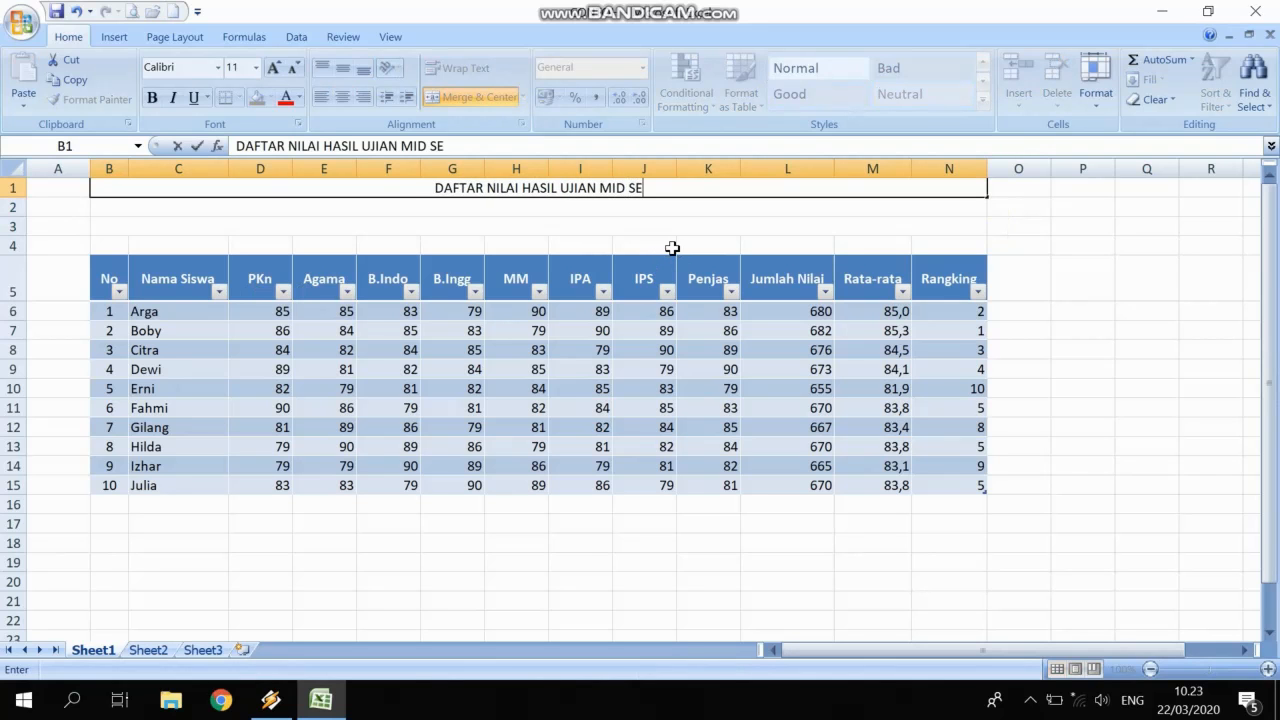
key(BackSpace)
key(BackSpace)
text(MESTER)
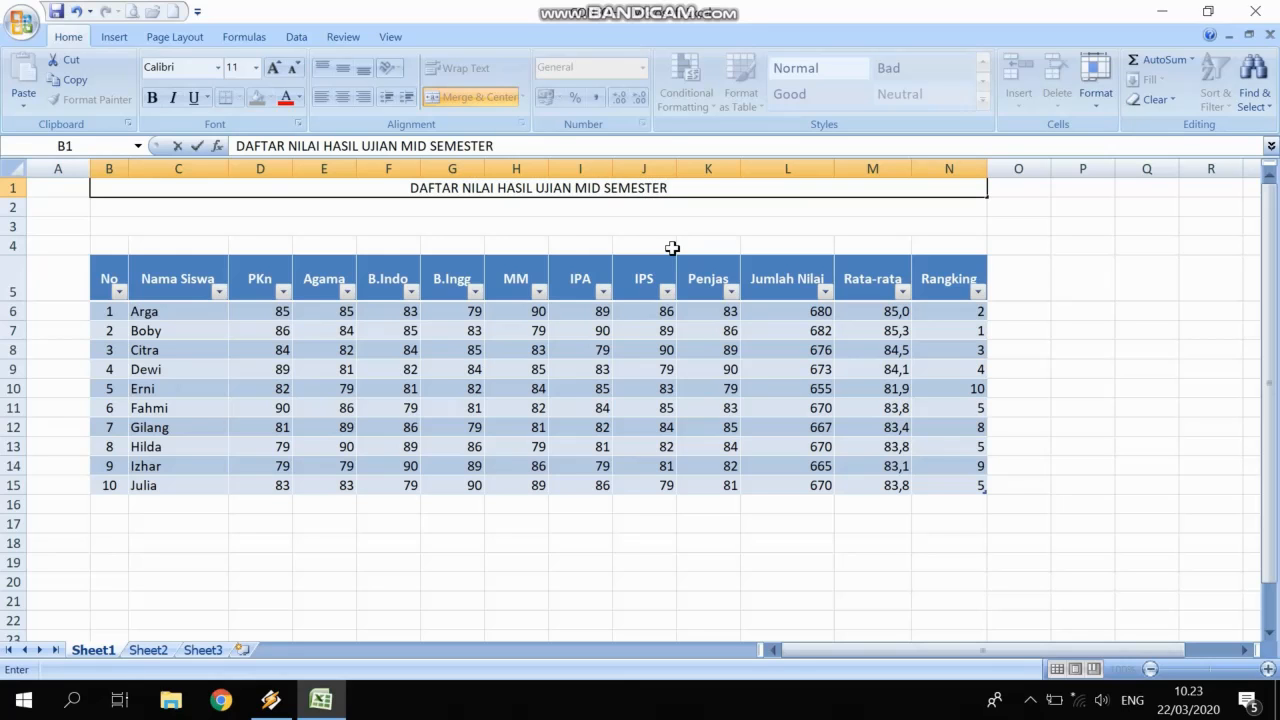
text( GANJI)
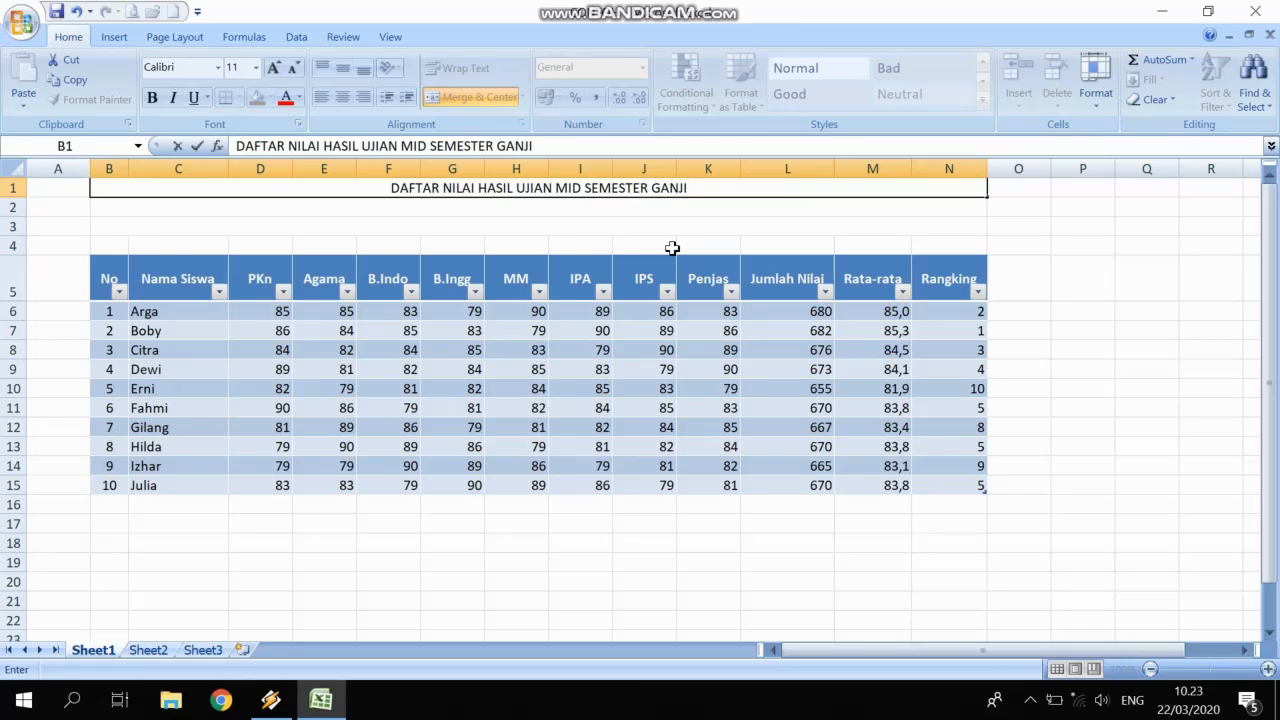
text(L)
key(Return)
text(T)
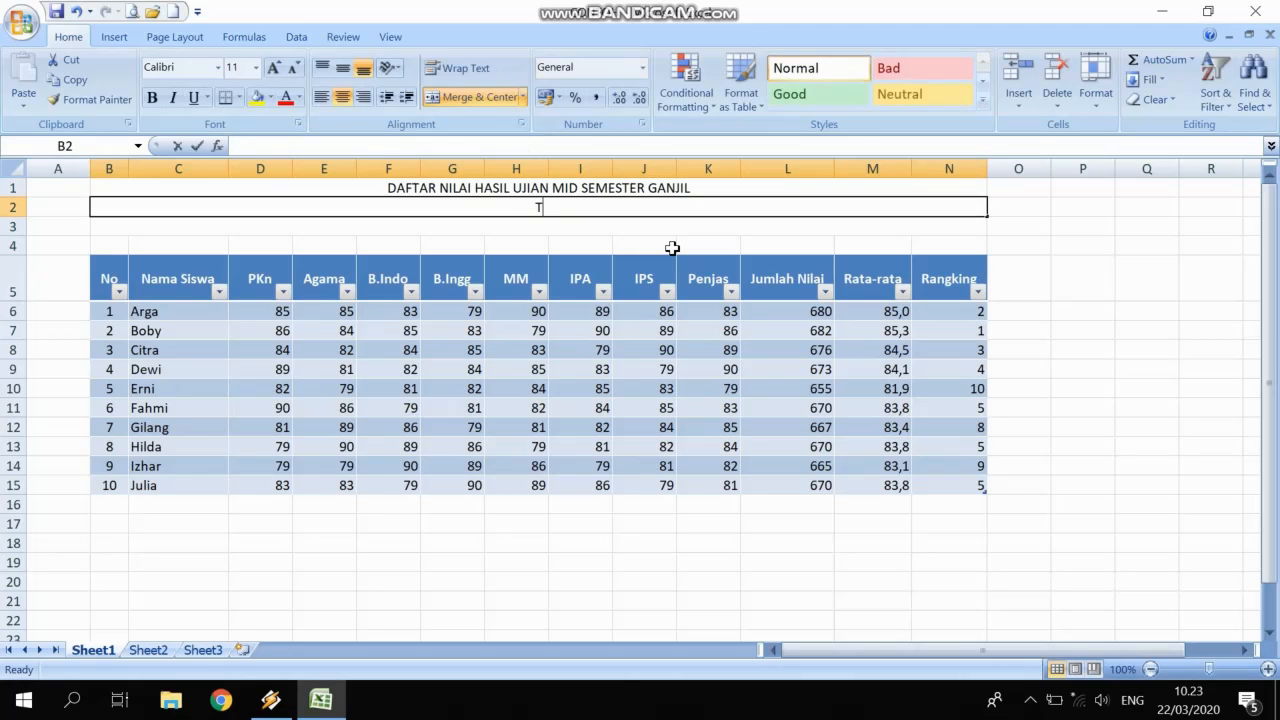
text(AHUN PELAJA)
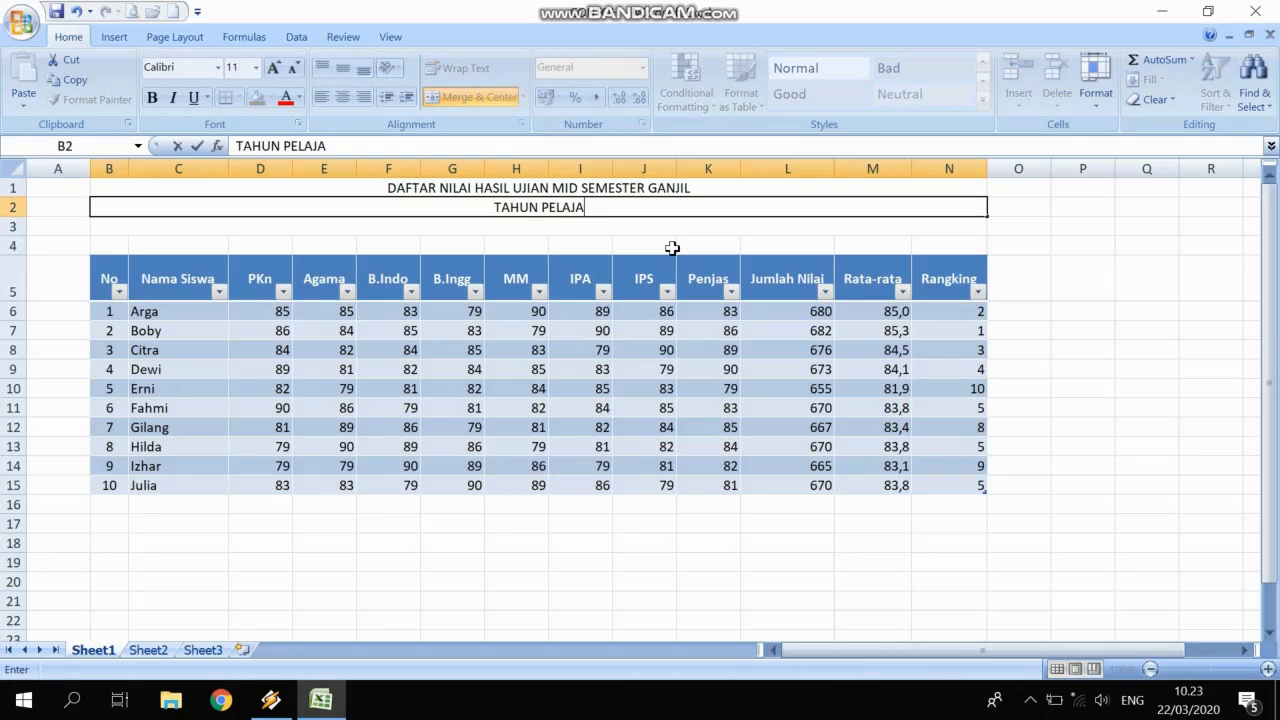
text(RA N )
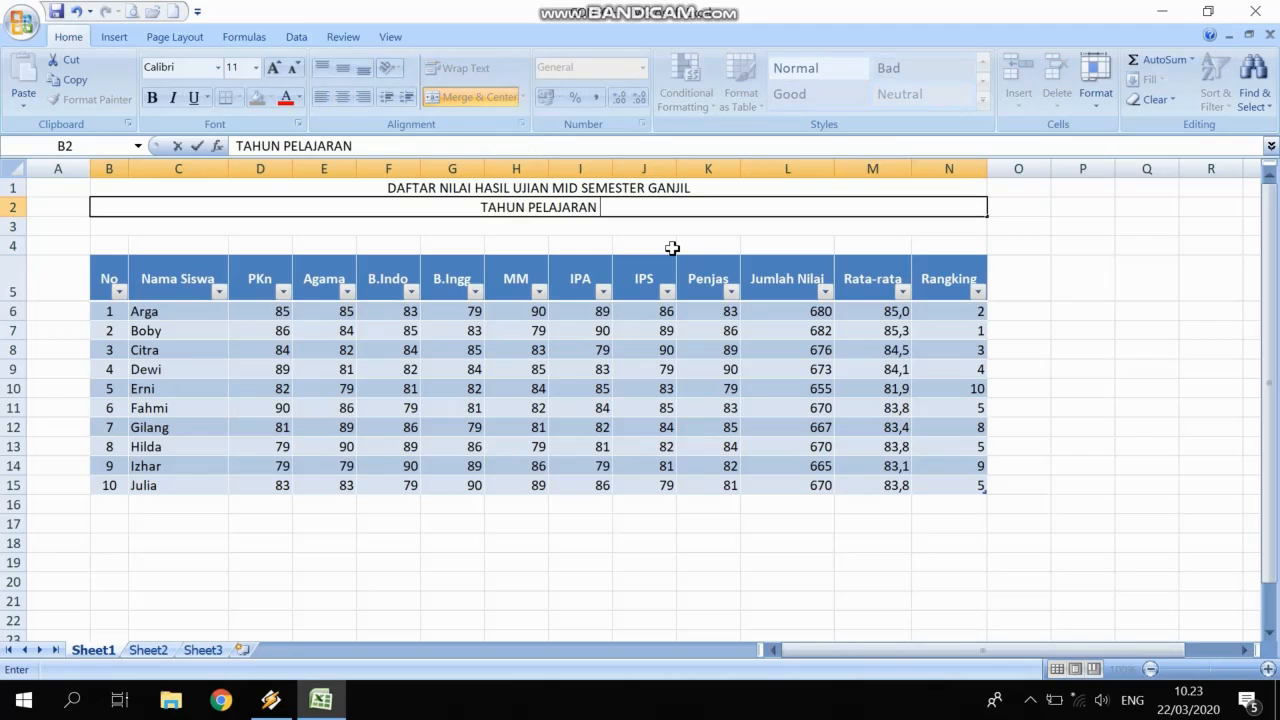
text(2019/)
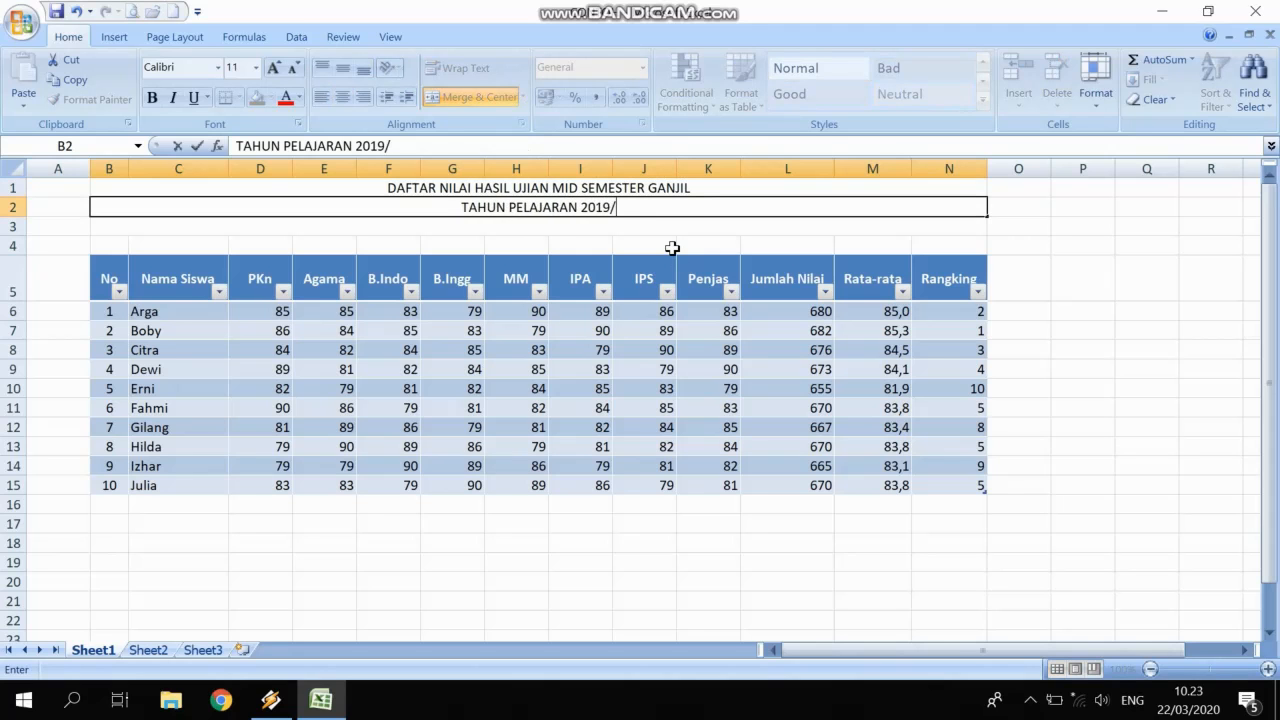
text(2020)
key(Return)
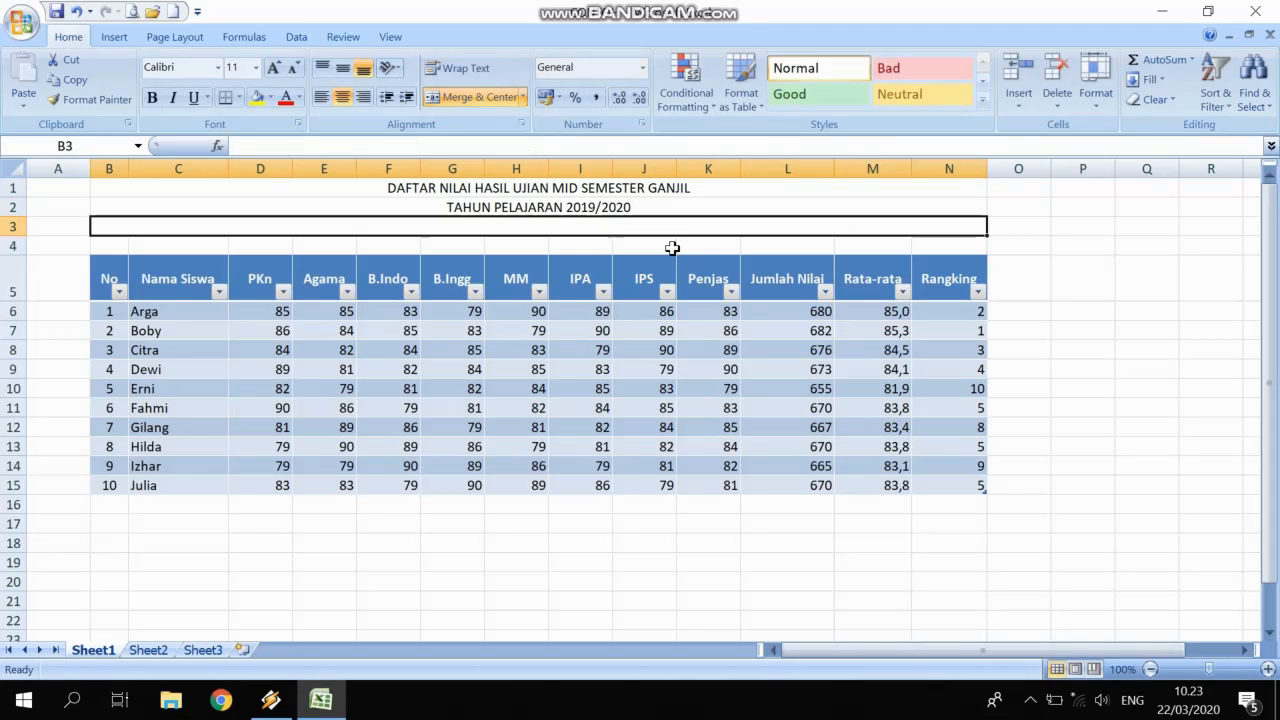
text(SD/SMP)
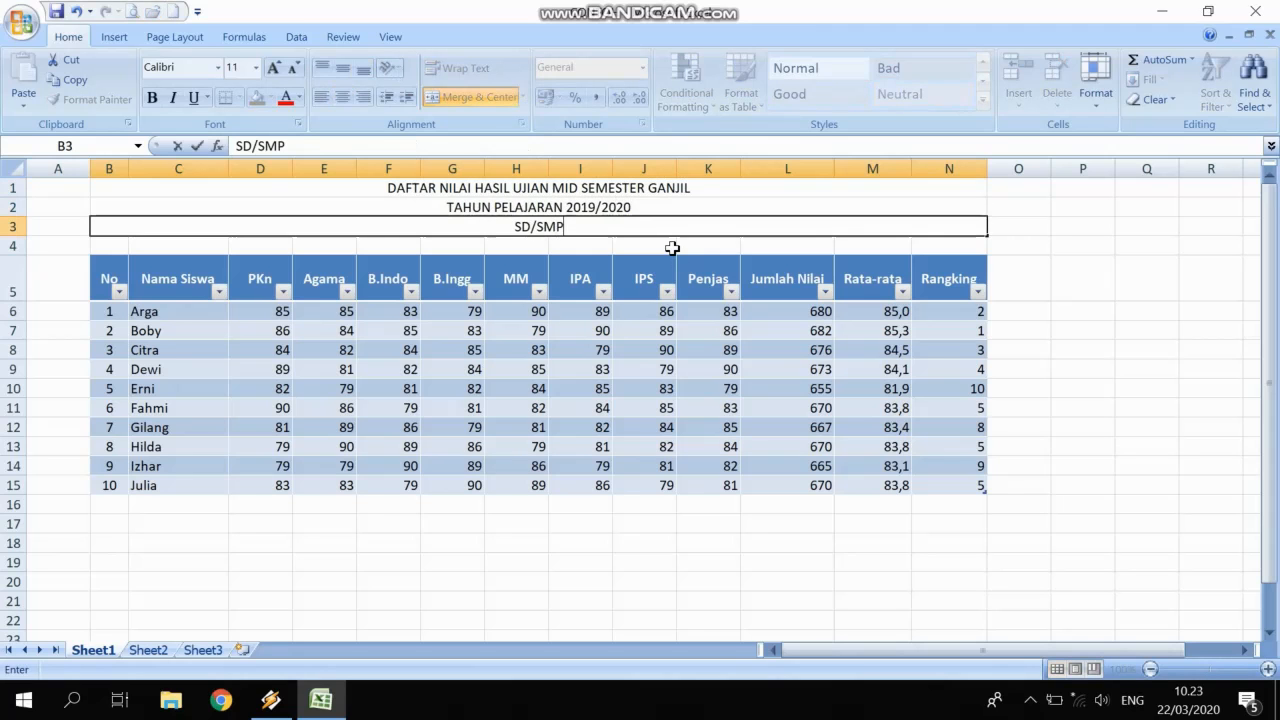
text( NEGERI)
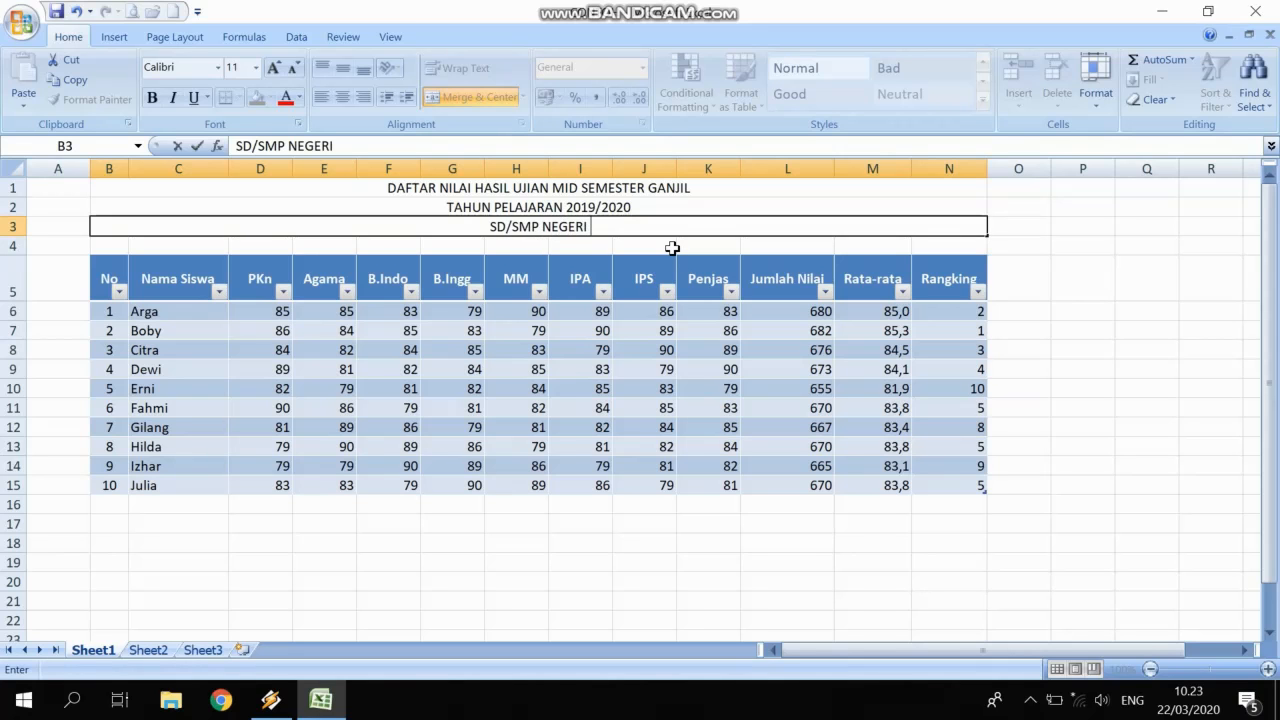
text( DAUN SELADA)
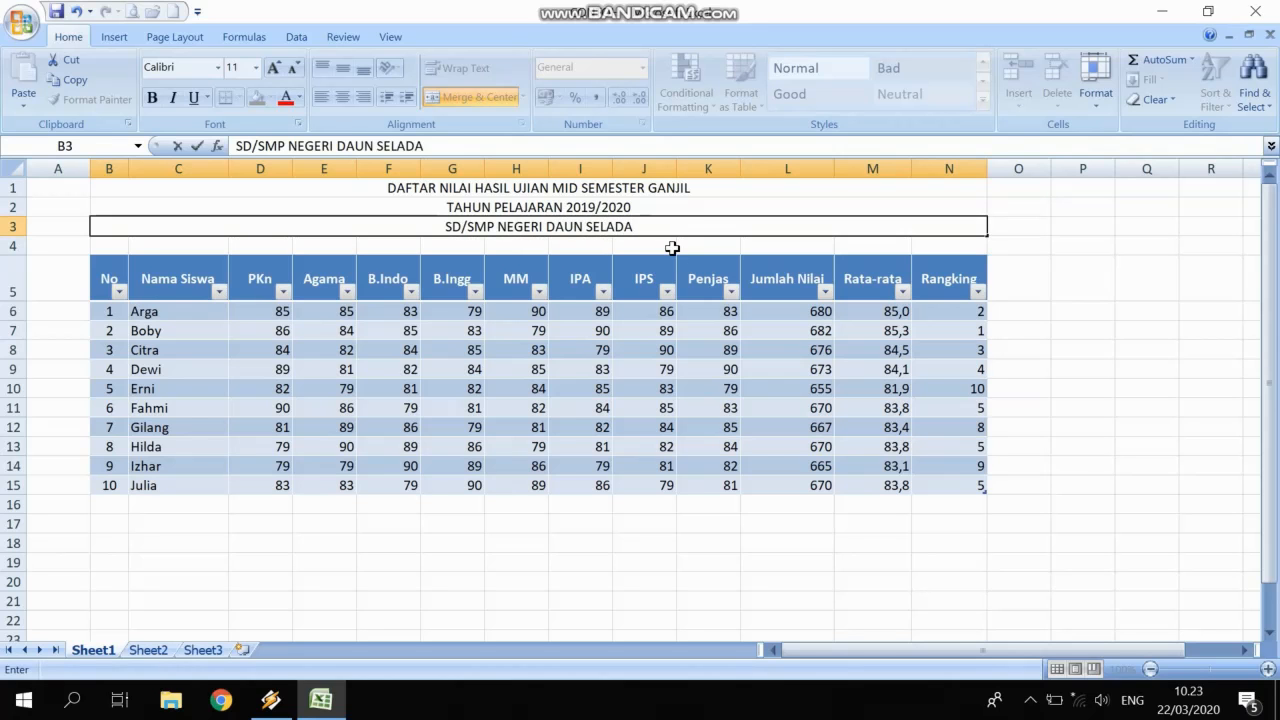
key(Return)
Make the three title rows bold at font size 14.
drag(594, 190, 600, 226)
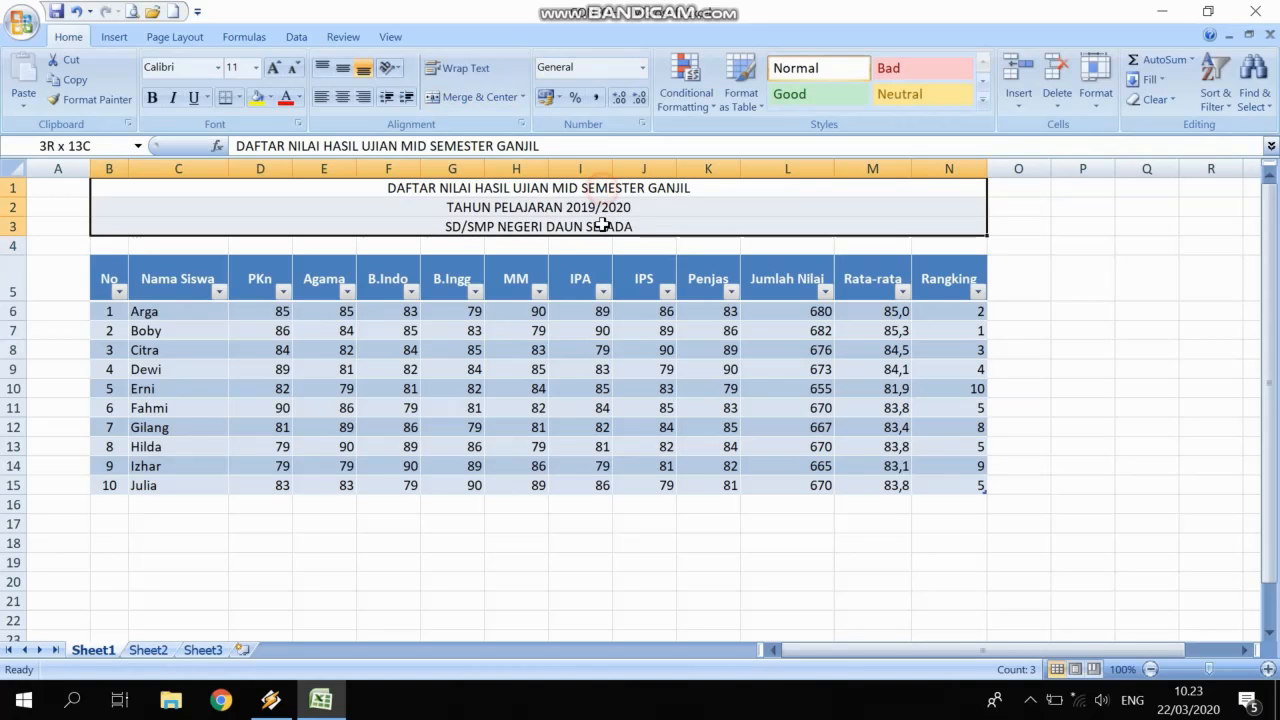
key(ctrl+b)
click(273, 68)
click(273, 68)
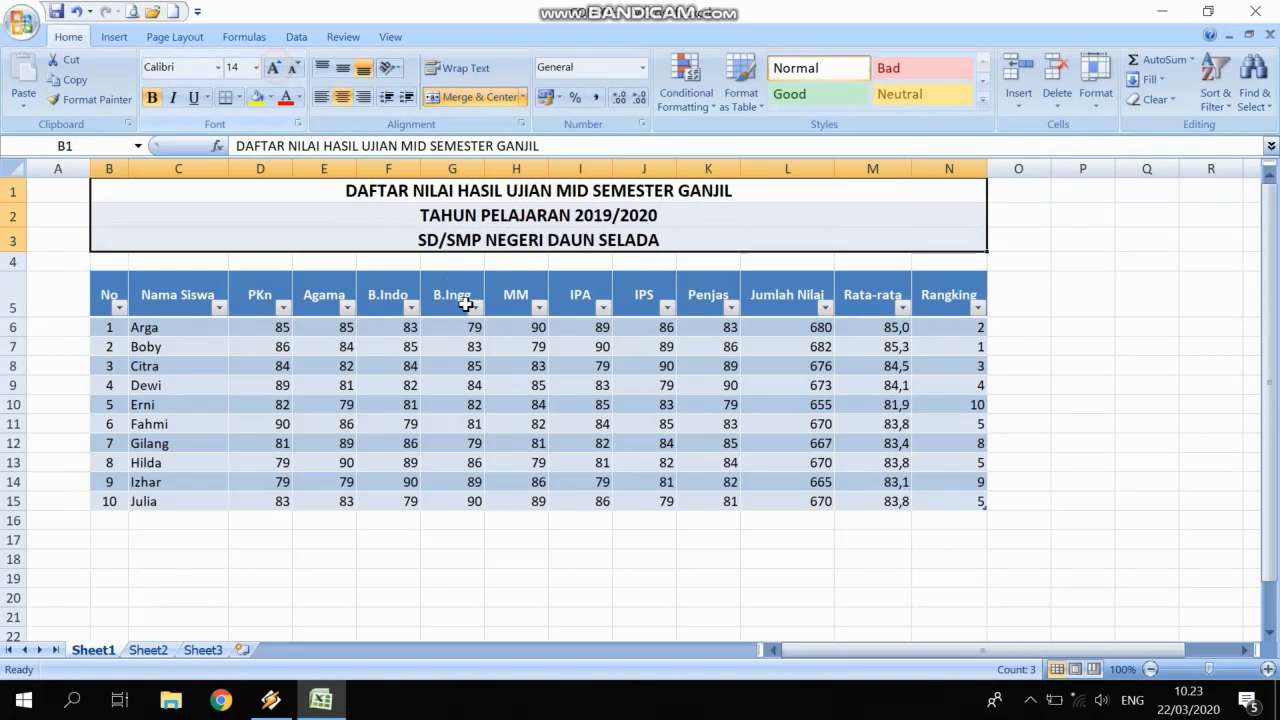
click(505, 366)
click(320, 422)
Put a thick box border around the grade table and right-click empty column A.
drag(107, 290, 940, 503)
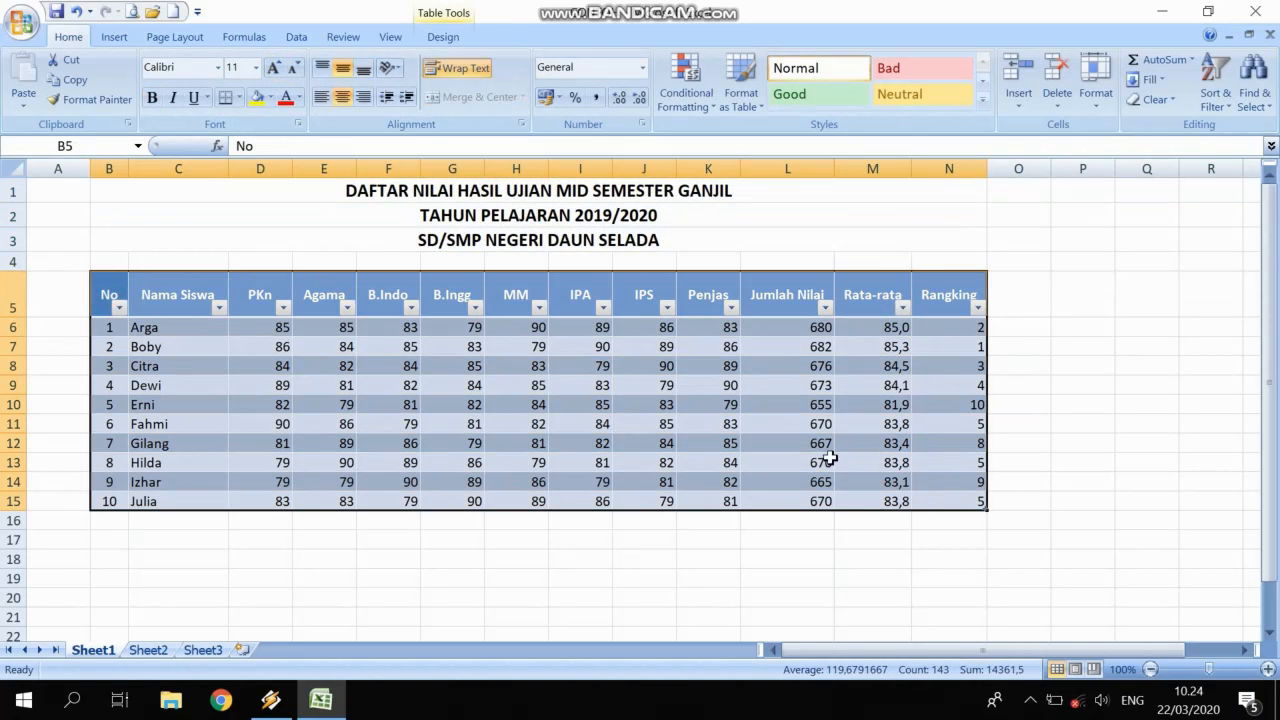
click(240, 97)
click(265, 291)
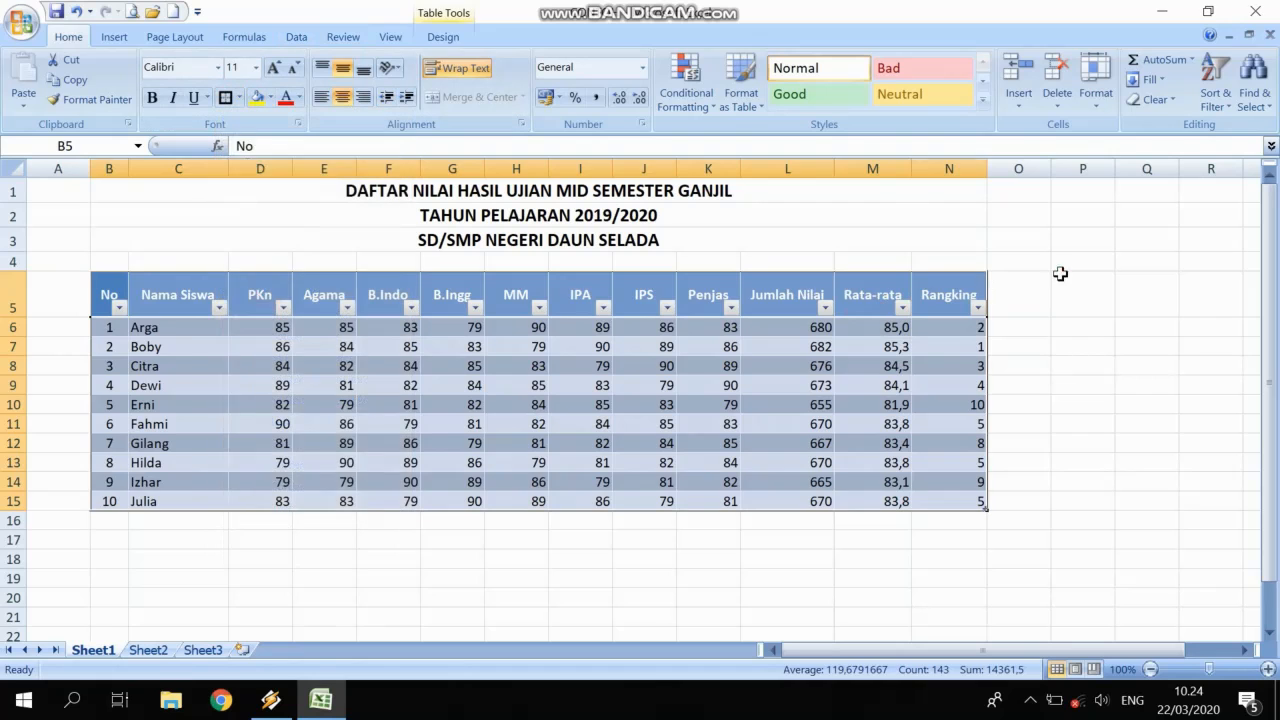
click(1063, 272)
click(750, 557)
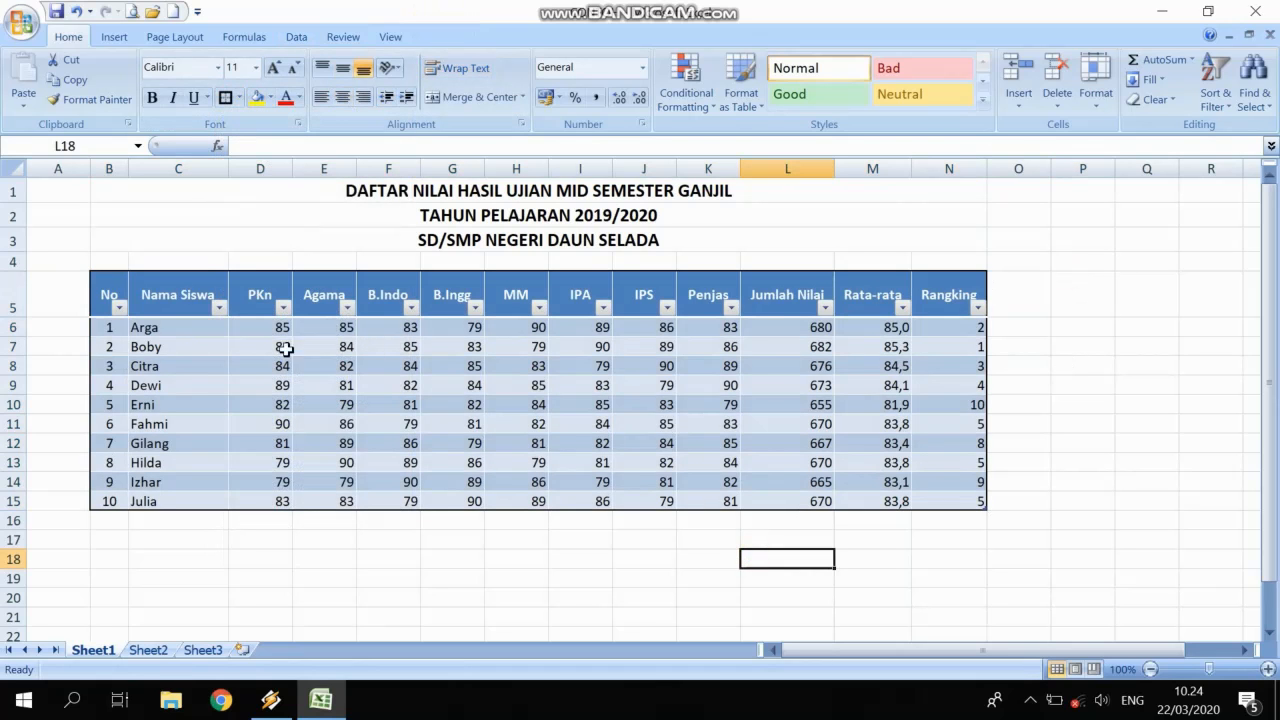
right_click(58, 166)
Delete the empty column A, then switch to Sheet2.
click(128, 286)
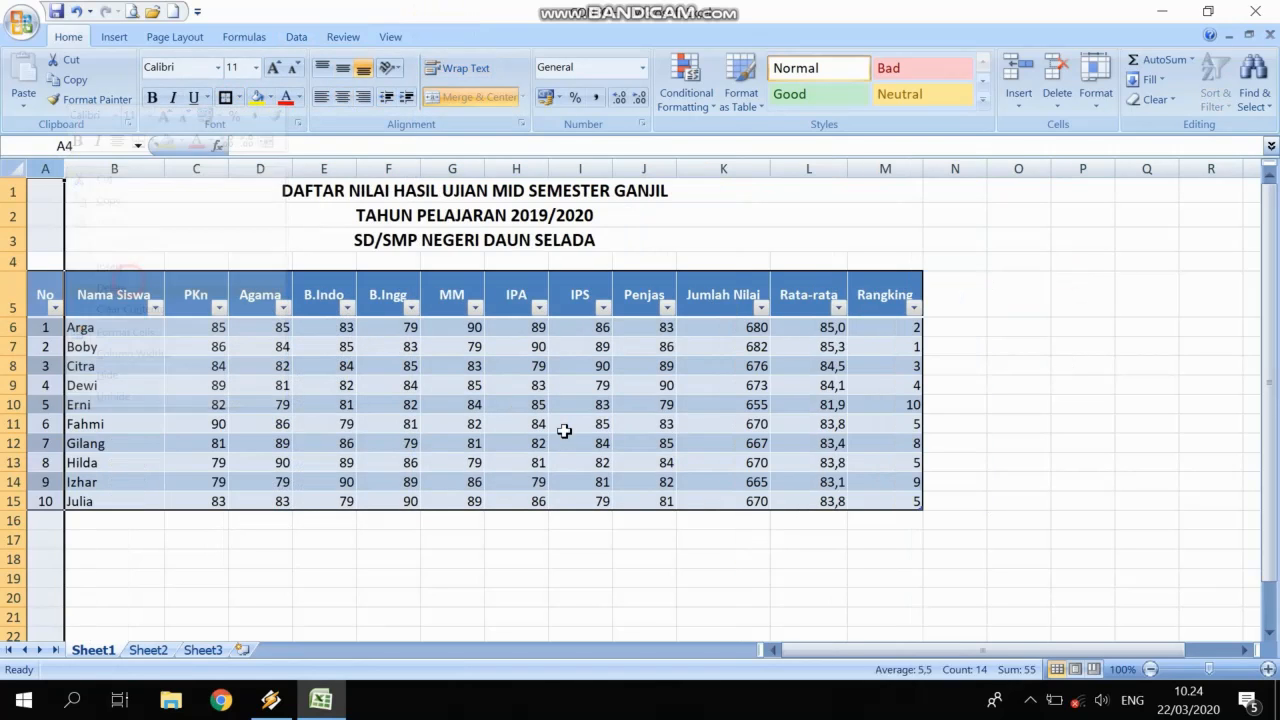
click(564, 432)
scroll(516, 272, down, 2)
click(643, 401)
scroll(477, 337, up, 2)
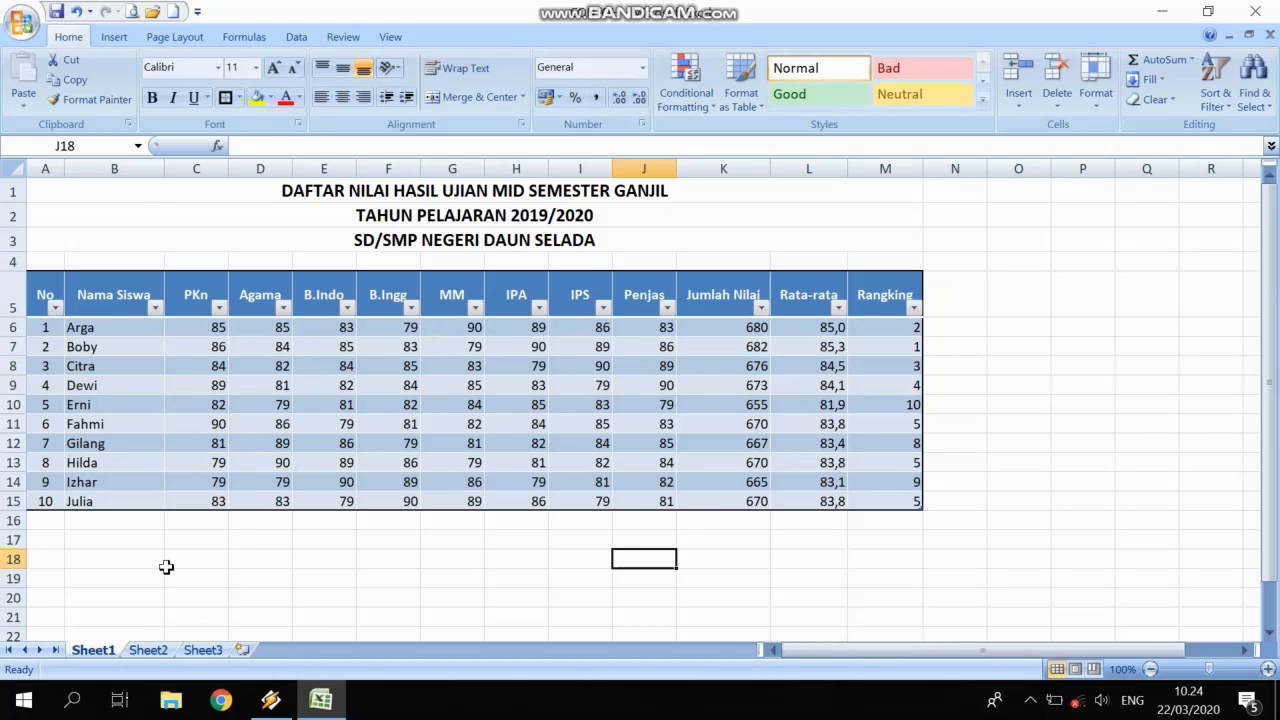
click(148, 650)
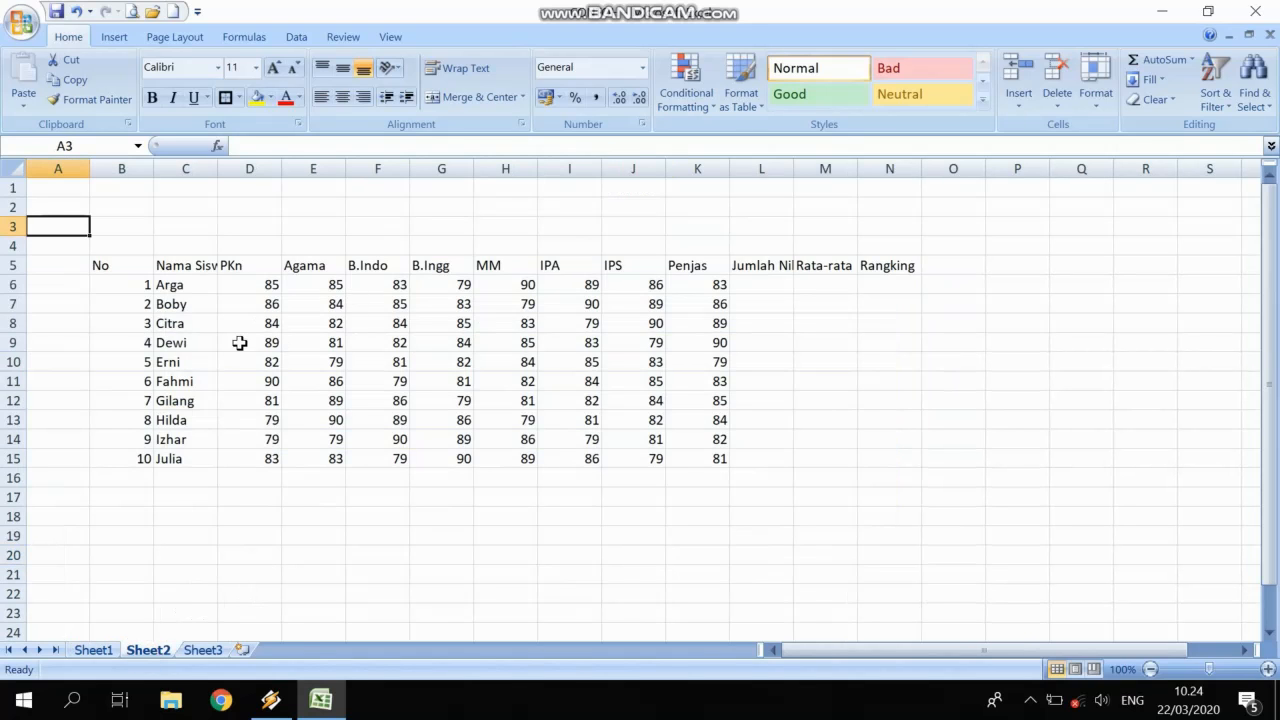
Widen column C for the student names and narrow column B.
double_click(218, 169)
drag(152, 169, 122, 169)
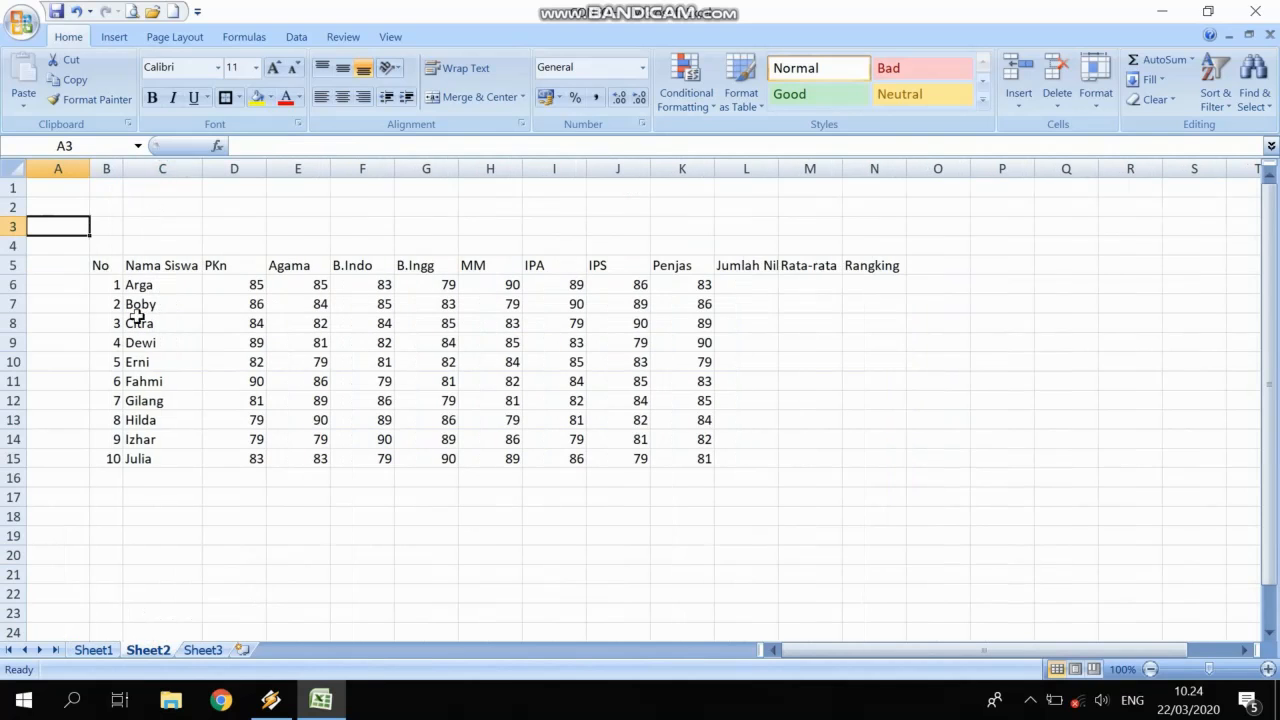
click(165, 400)
Merge the No, Nama Siswa, Jumlah Nilai, Rata-rata and Rangking headers across rows 4–5.
drag(112, 248, 172, 266)
drag(739, 248, 868, 266)
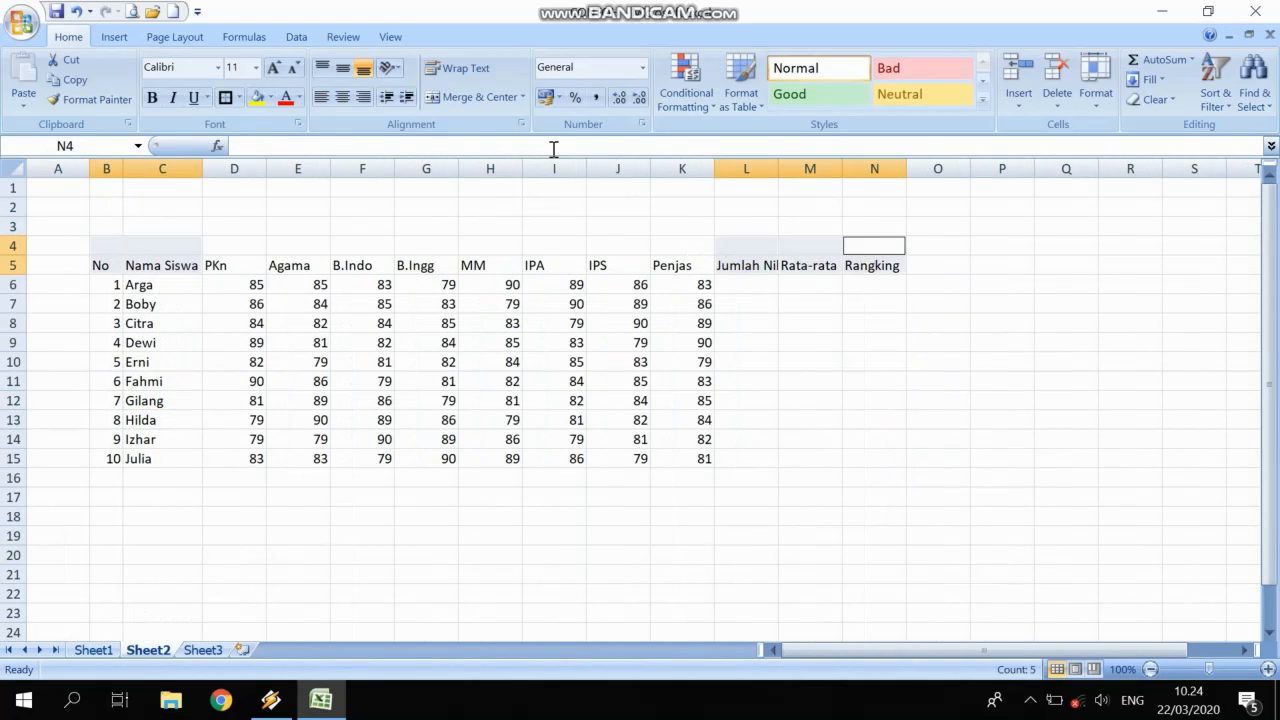
click(472, 97)
click(300, 381)
Merge D4:K4 into a heading reading 'Nilai Hasil Ujian Per Mata Pelajaran'.
drag(242, 251, 680, 249)
click(474, 97)
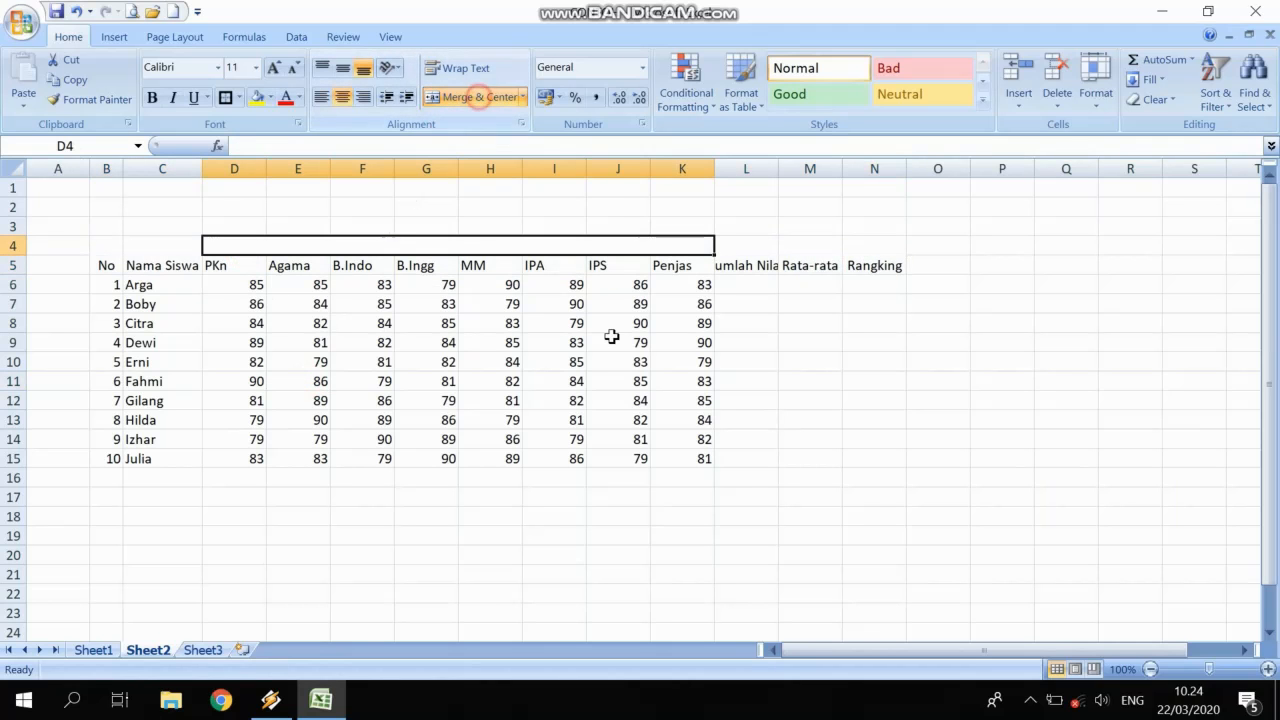
text(Nilai Has)
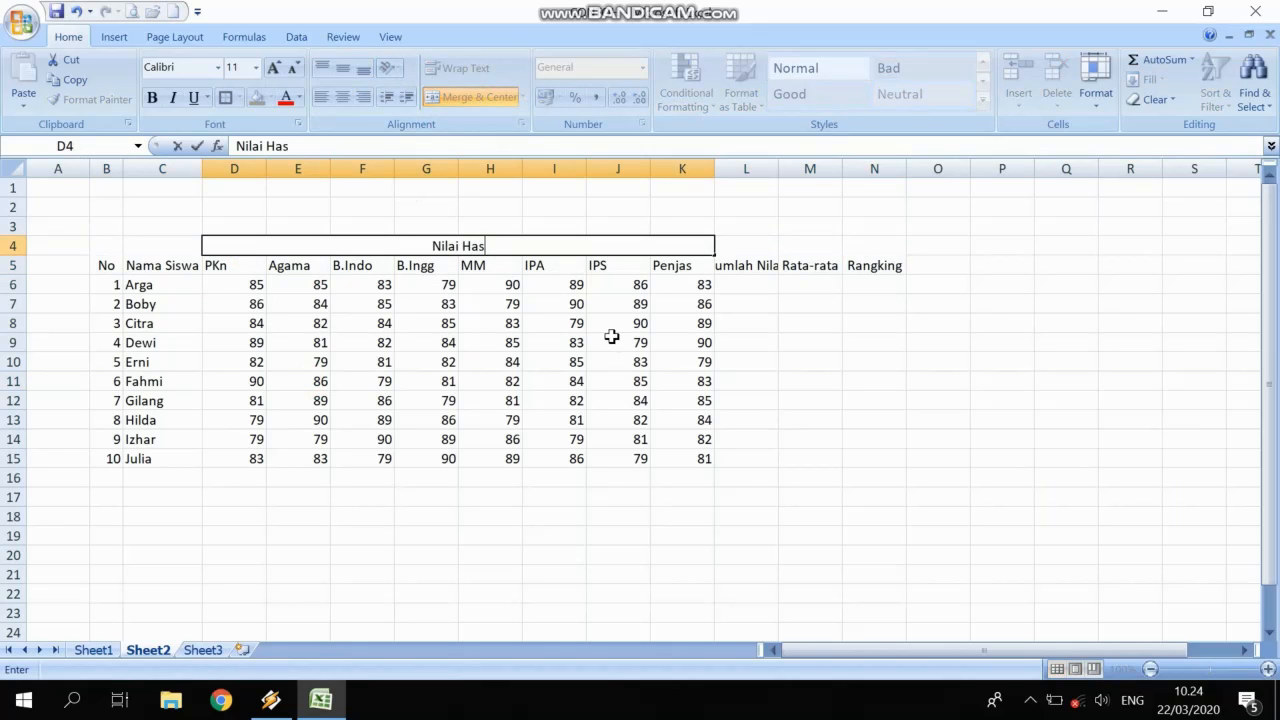
text(il Ujian Per Mata Pelajaran)
key(Return)
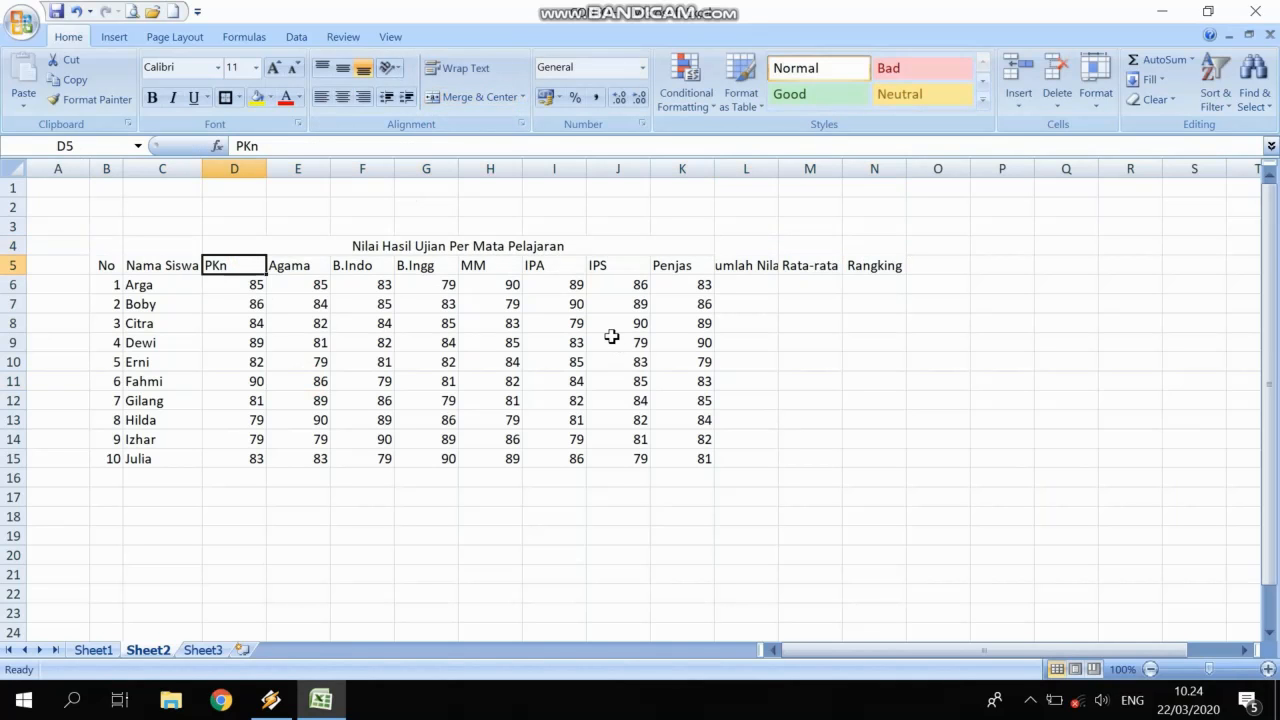
Center the header block B4:N5 both vertically and horizontally.
drag(110, 255, 875, 265)
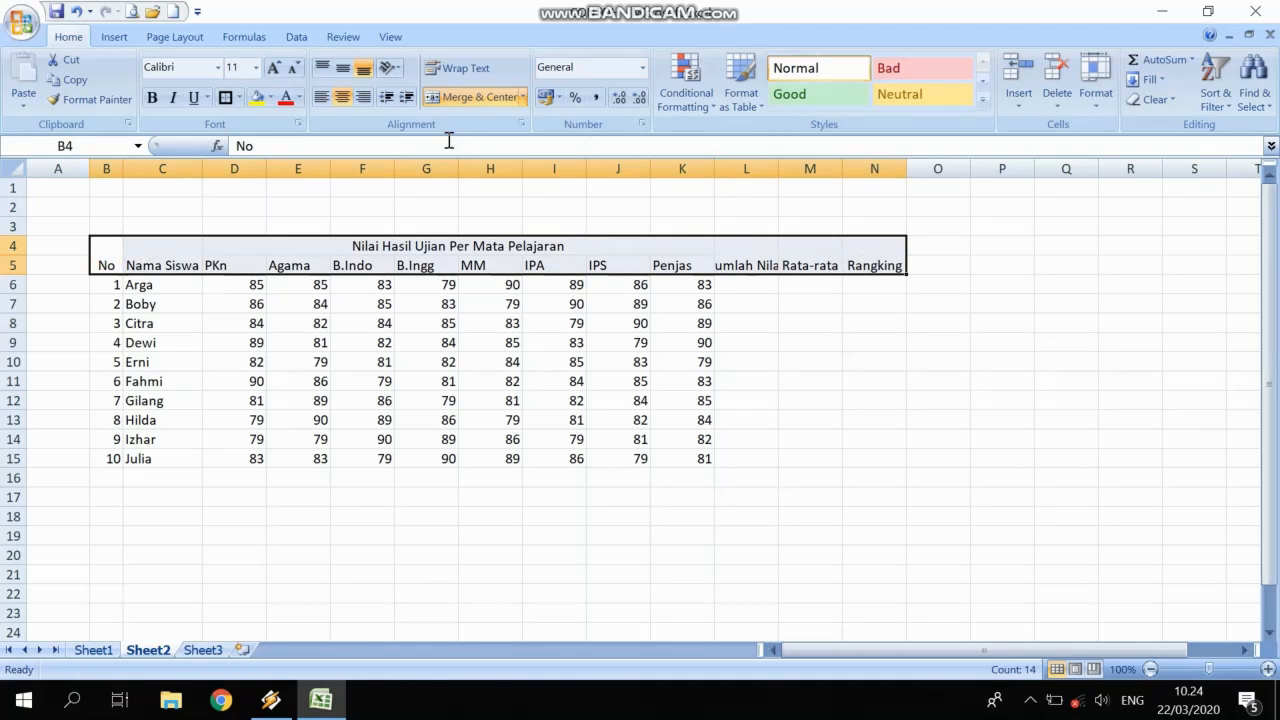
click(342, 67)
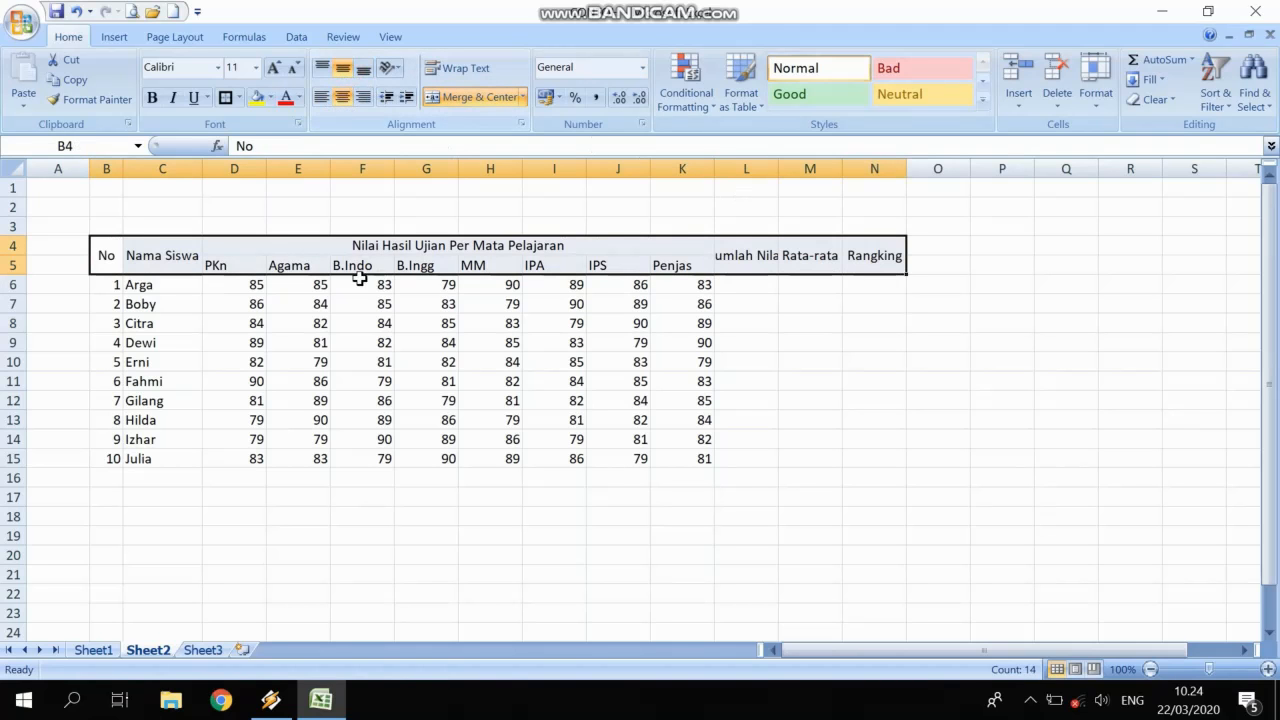
click(343, 98)
click(344, 100)
click(380, 382)
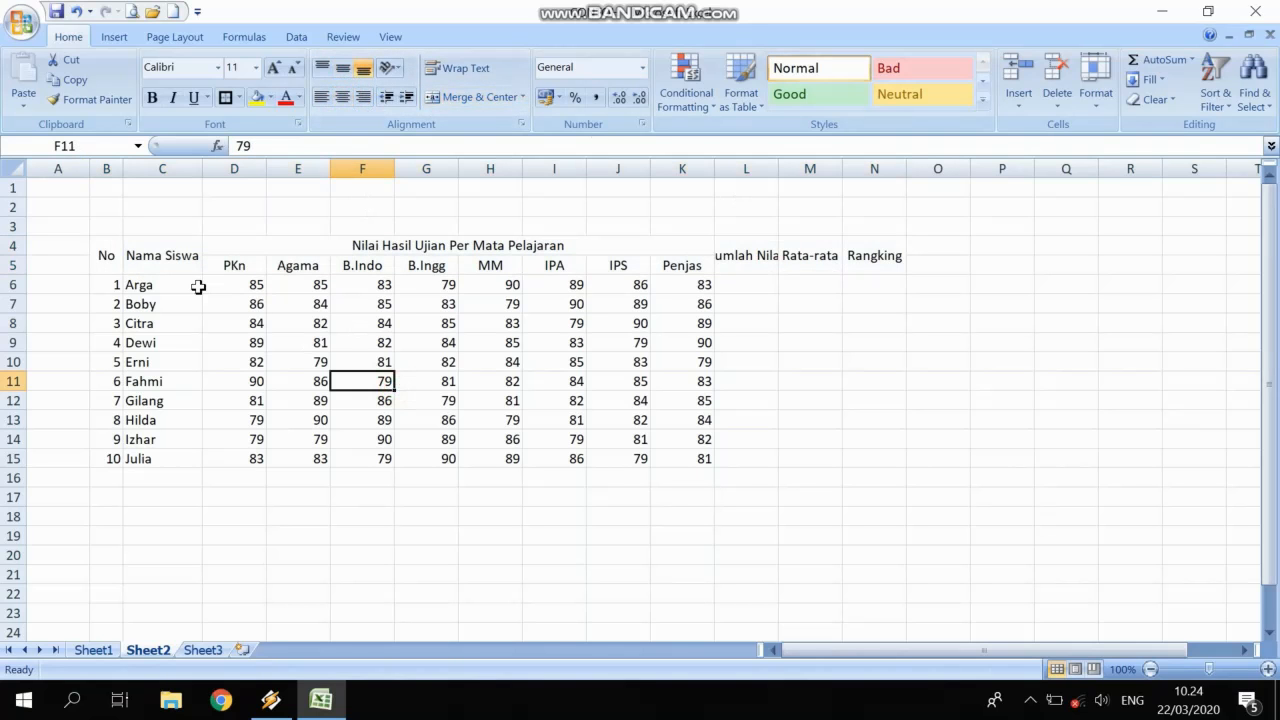
Widen column C, center the No values 1–10, and widen column L for Jumlah Nilai.
drag(204, 168, 241, 168)
drag(110, 285, 110, 458)
click(342, 97)
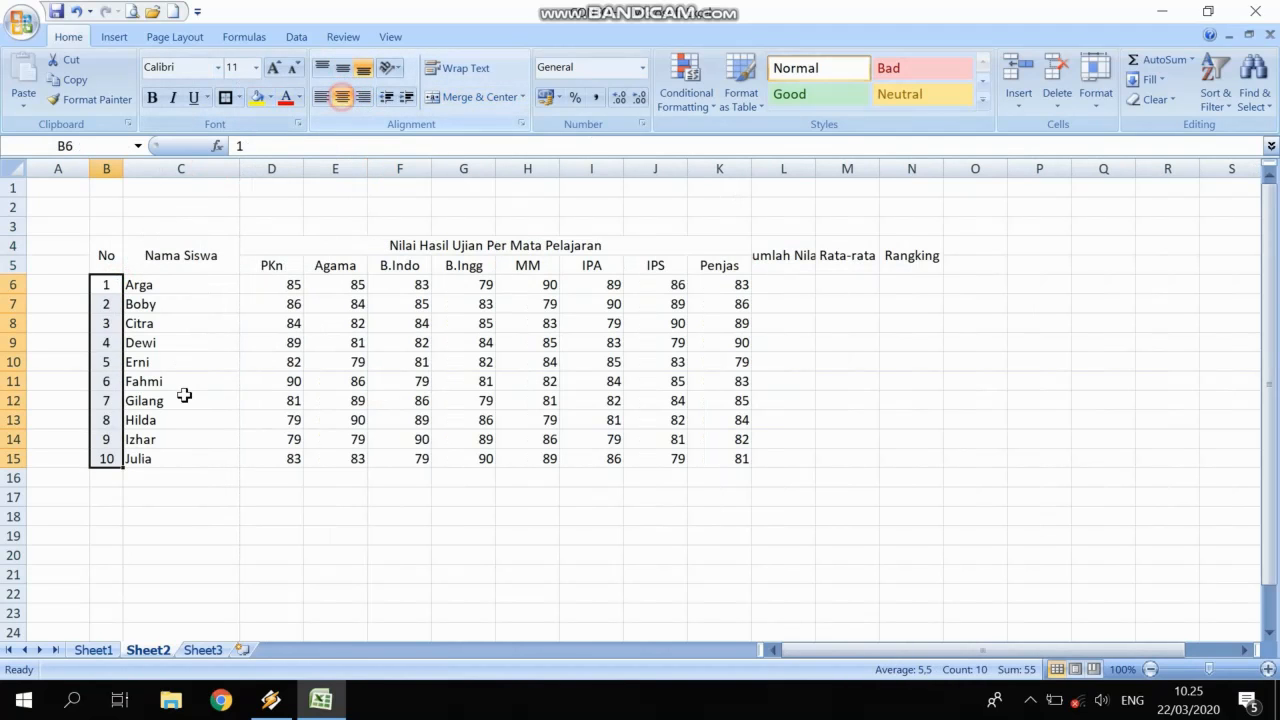
click(181, 400)
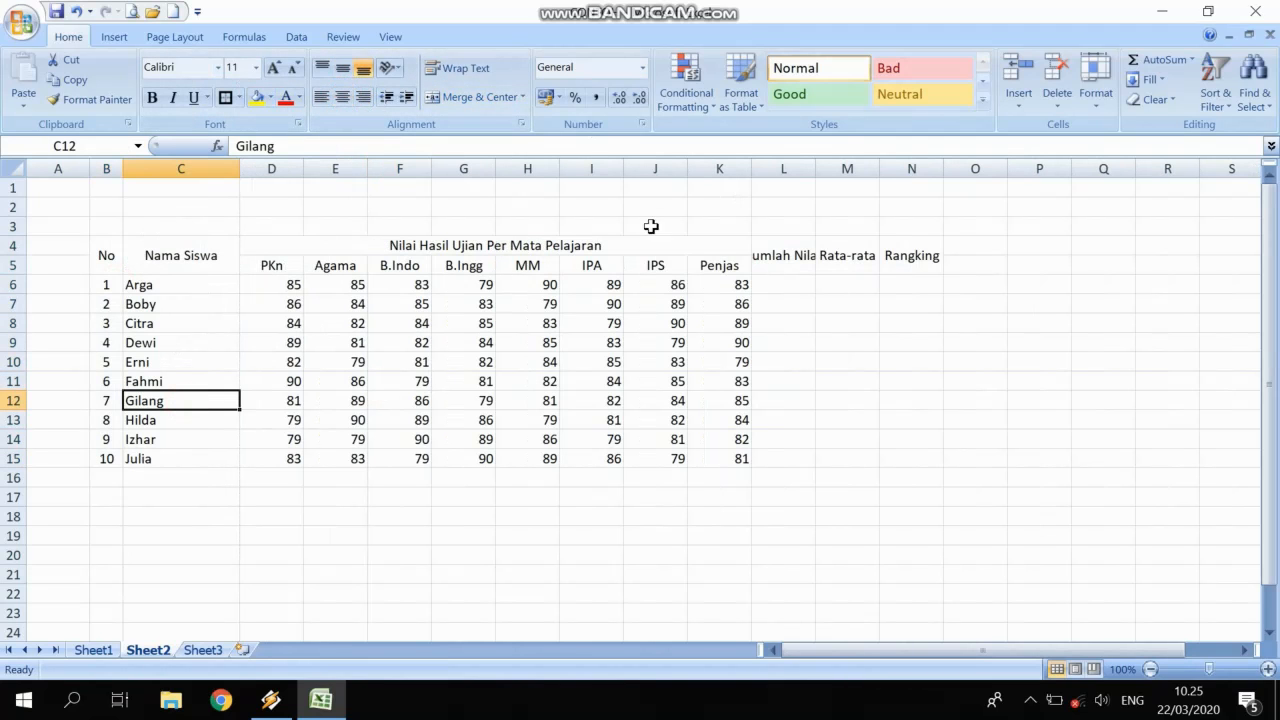
drag(815, 168, 858, 168)
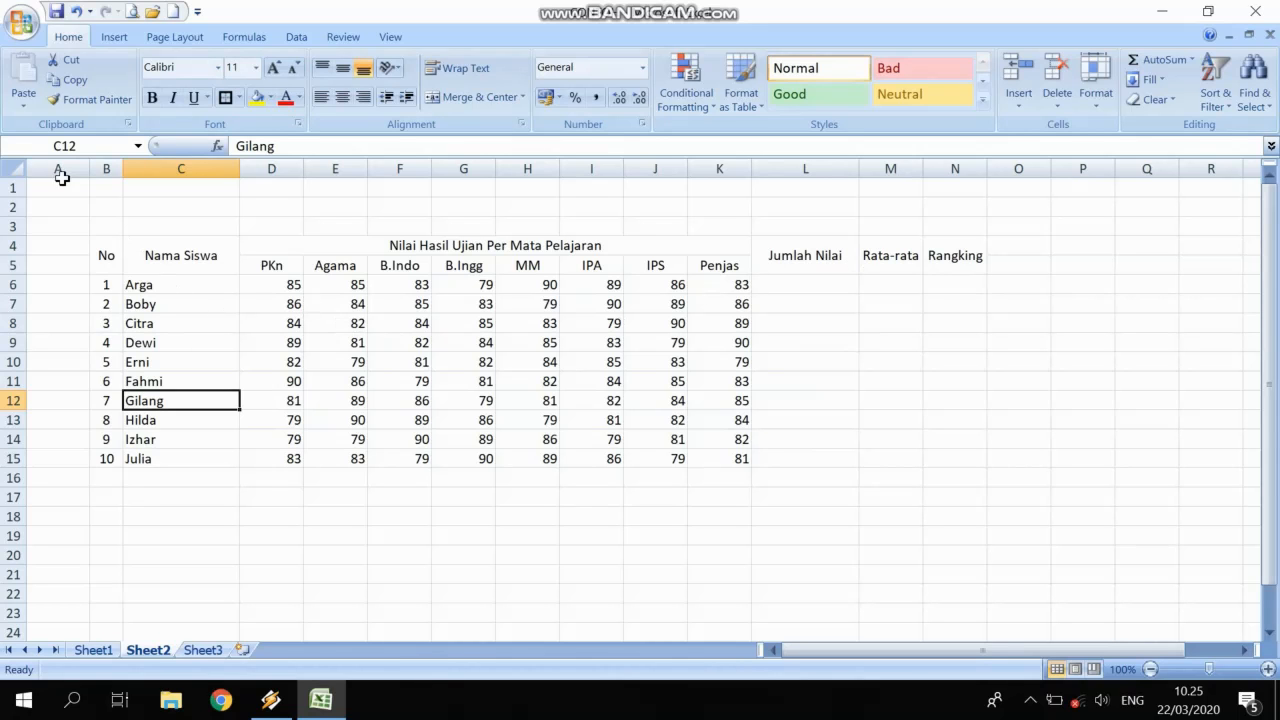
Insert a table from a single-row selection by mistake, then undo it.
click(112, 36)
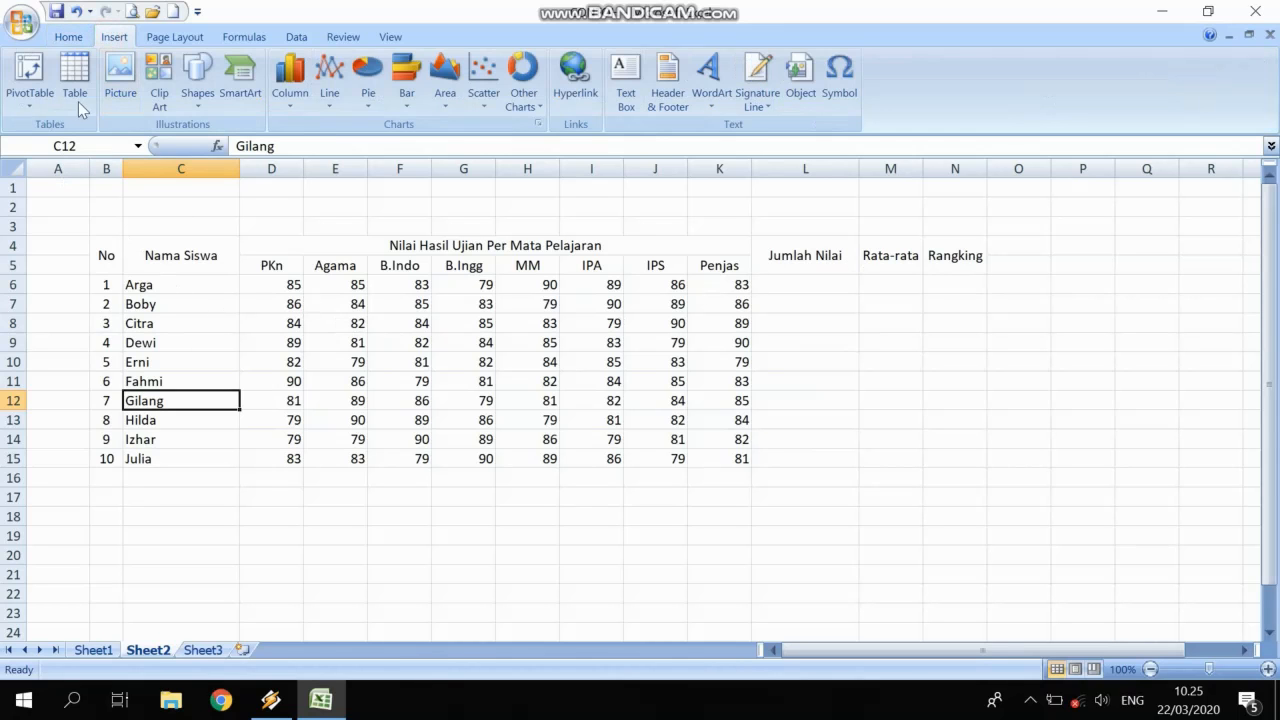
drag(59, 249, 1020, 246)
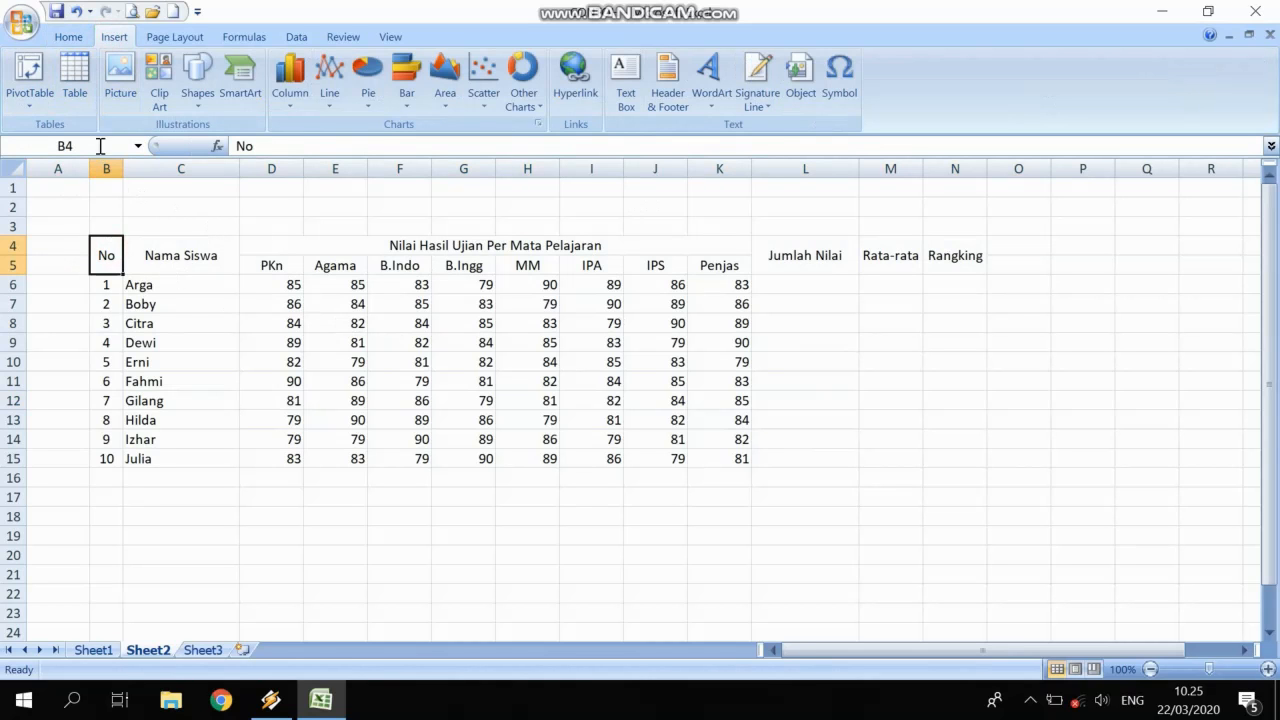
click(75, 80)
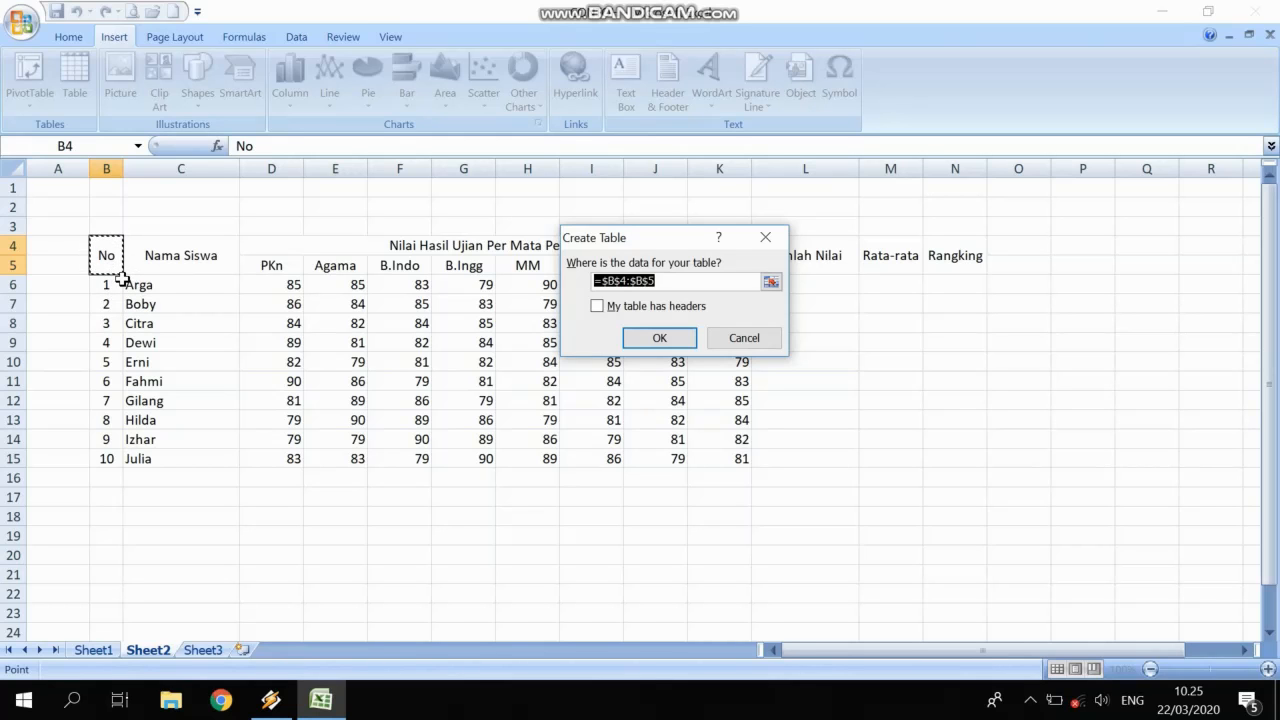
click(598, 306)
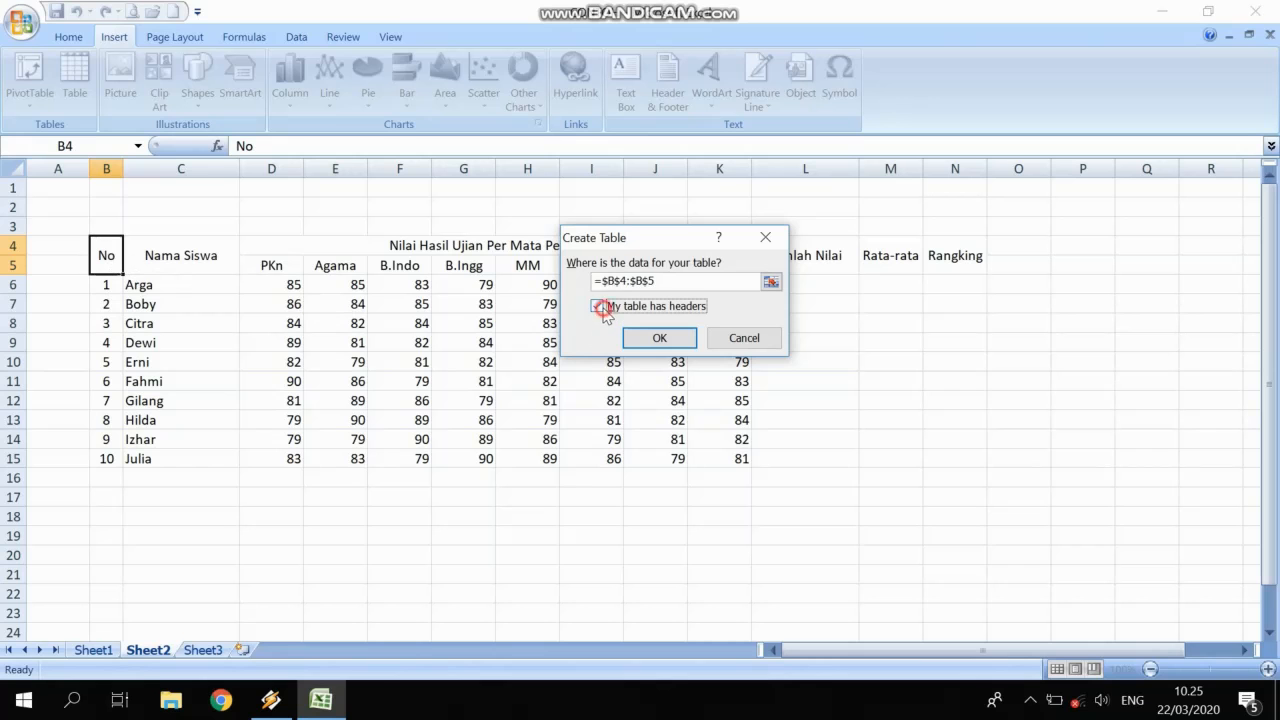
click(670, 342)
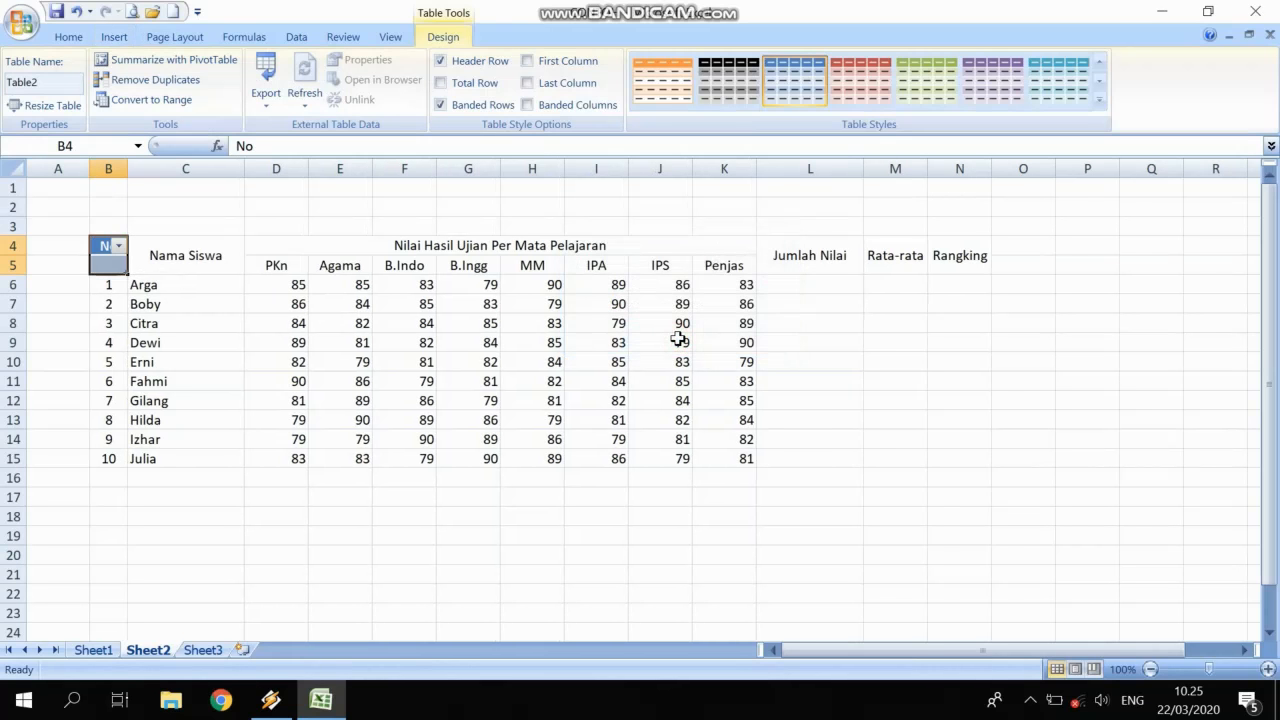
key(ctrl+z)
click(285, 378)
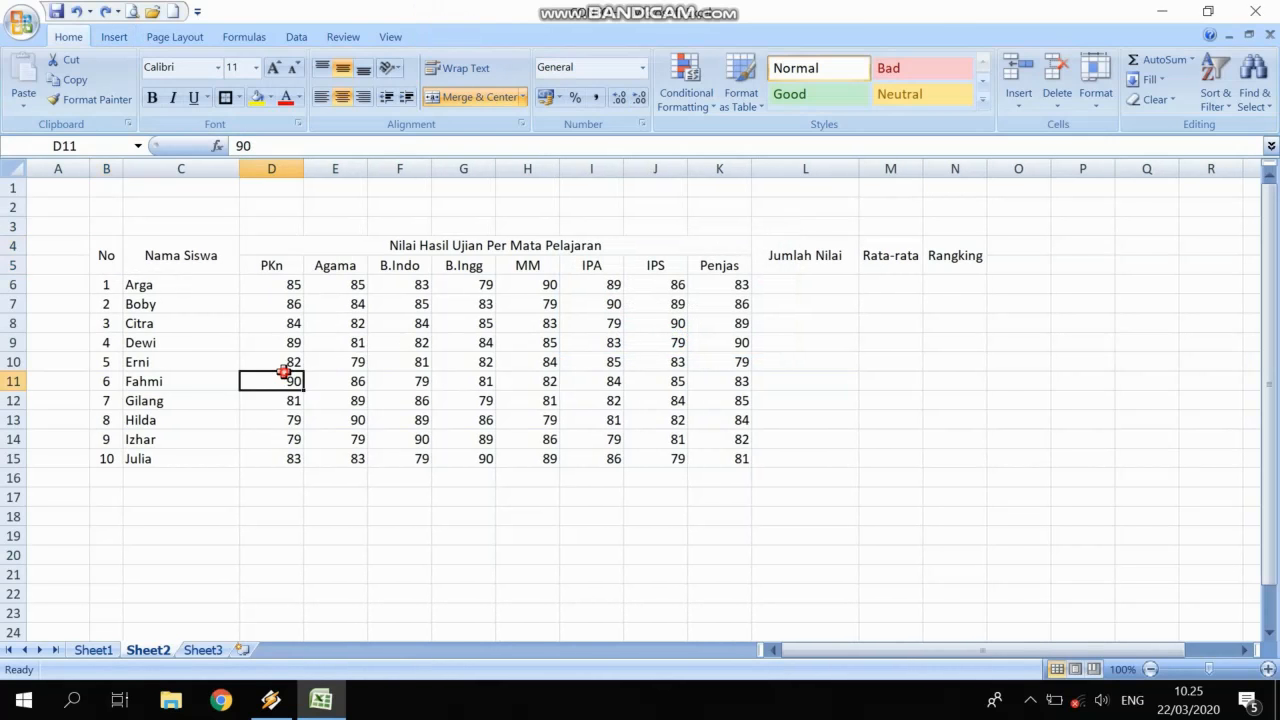
Insert a table over B4:N15 with 'My table has headers' left unchecked.
click(113, 258)
drag(113, 258, 960, 457)
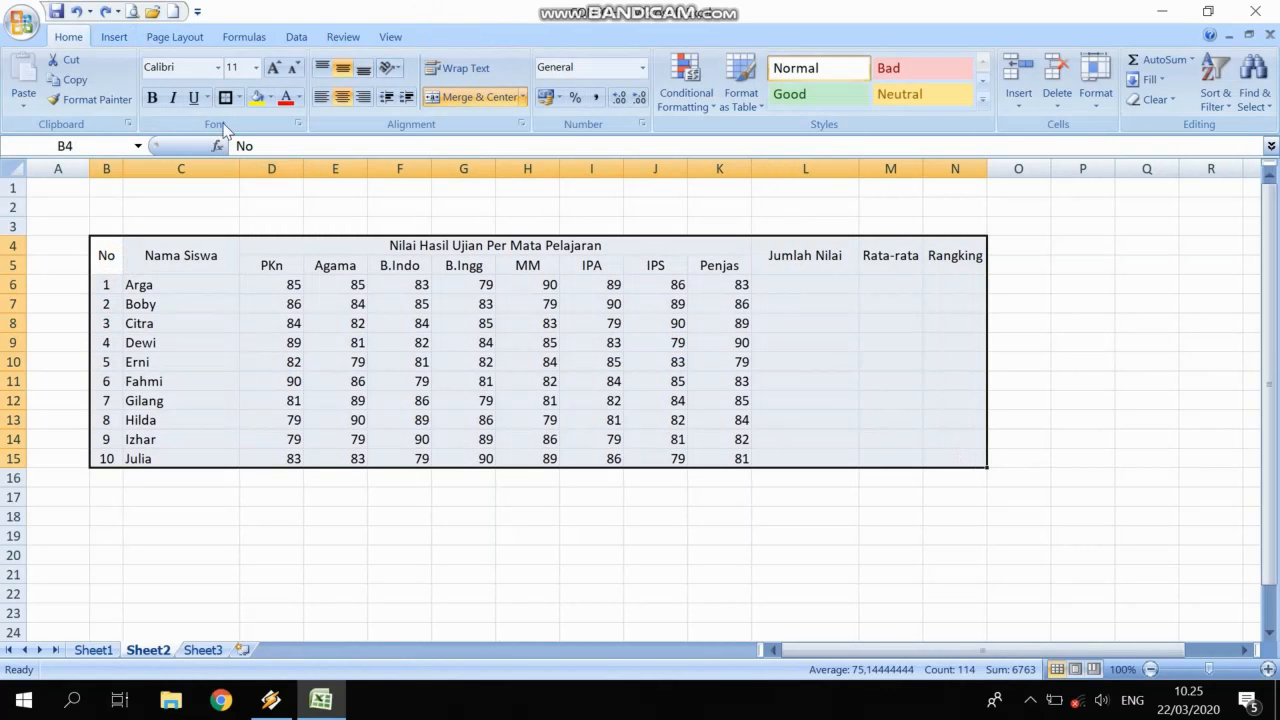
click(110, 37)
click(80, 72)
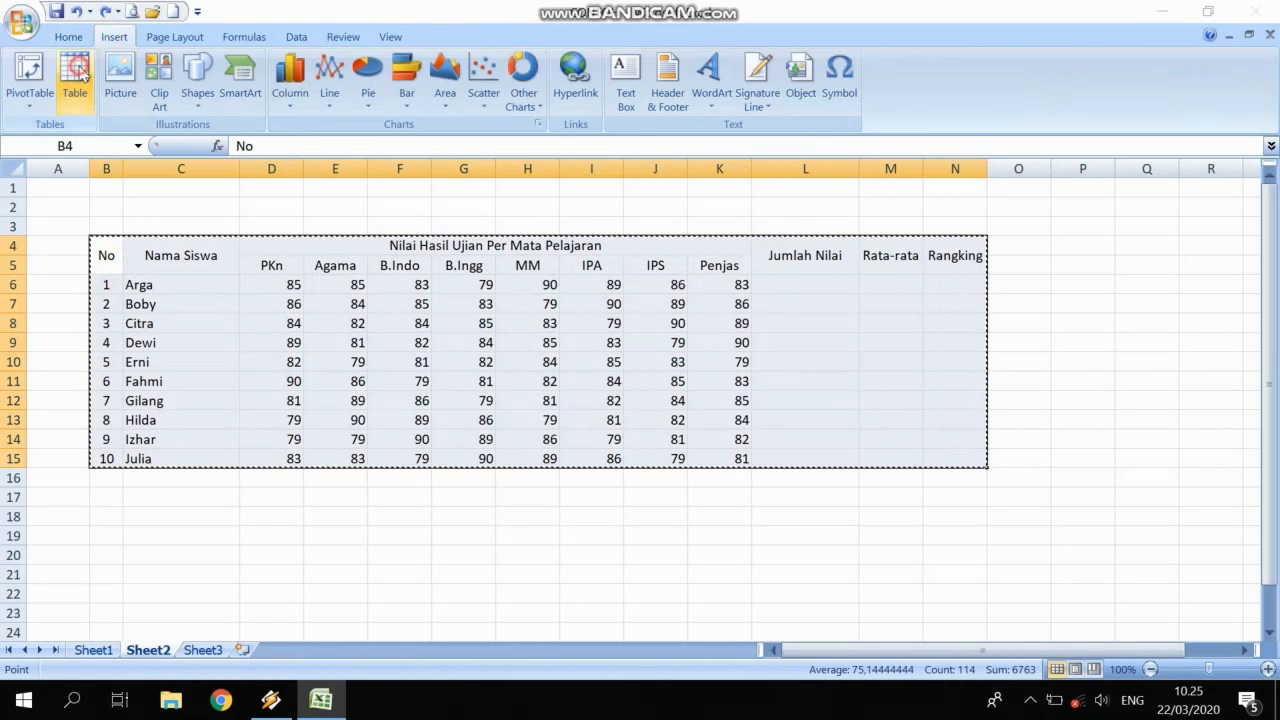
click(597, 306)
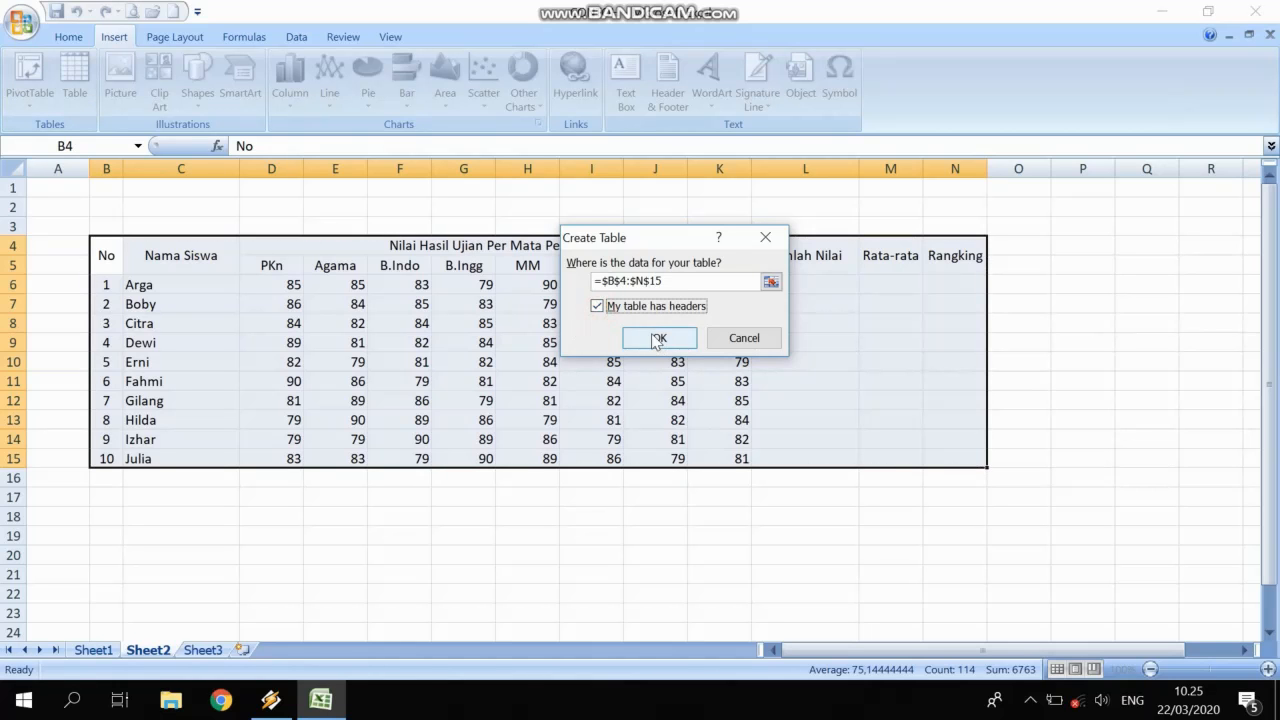
click(597, 306)
click(656, 337)
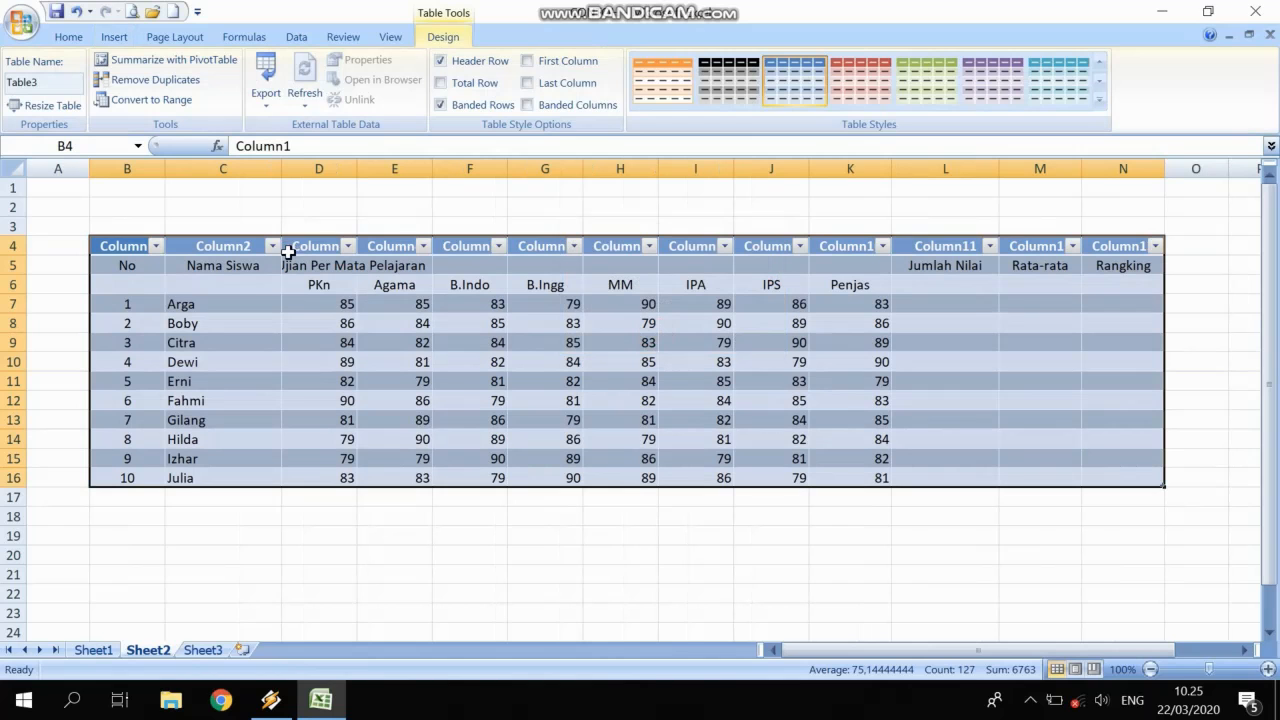
Deselect the table and select the original header row B5:N5.
click(336, 320)
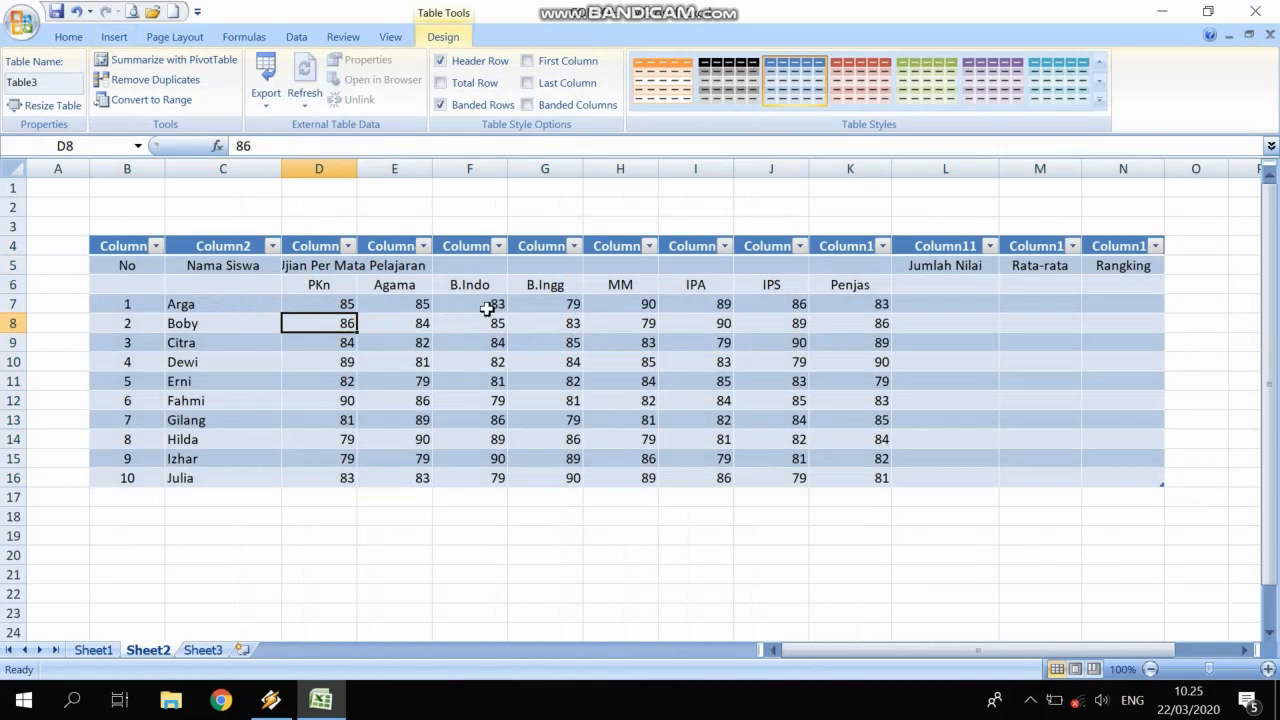
drag(138, 266, 1126, 265)
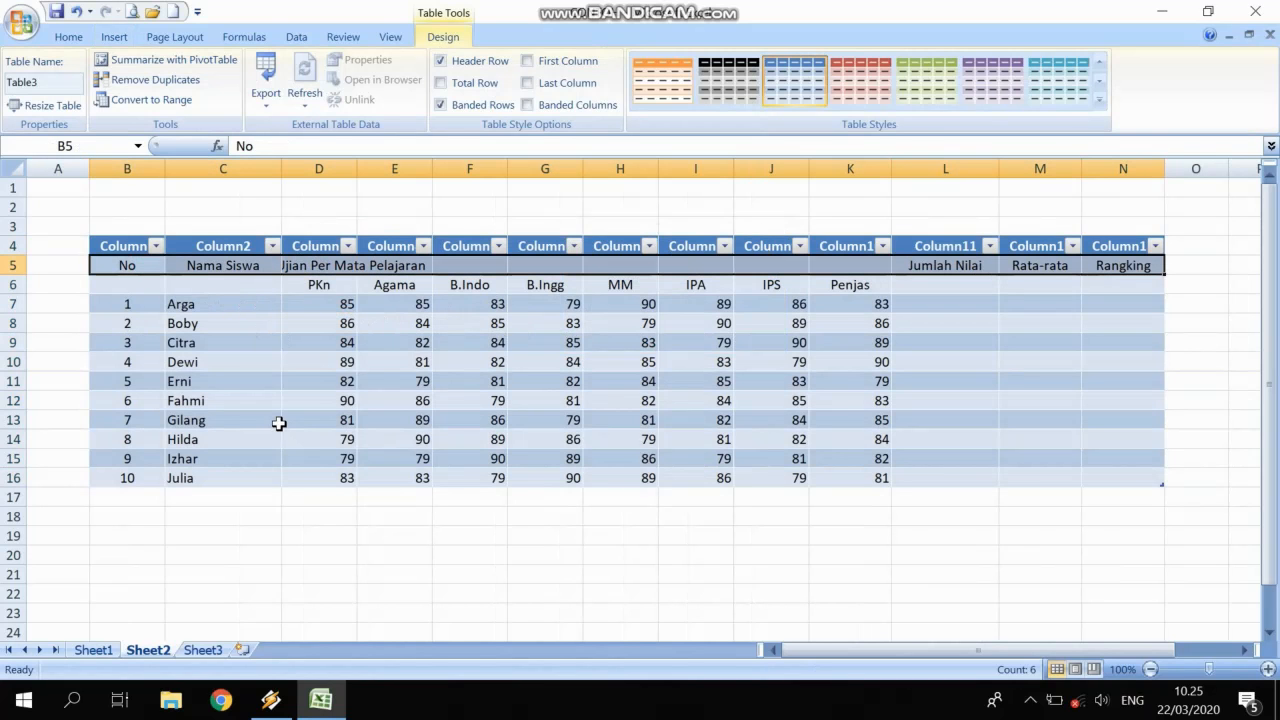
Check the header row A5:M5 of the Sheet1 grade table.
click(92, 650)
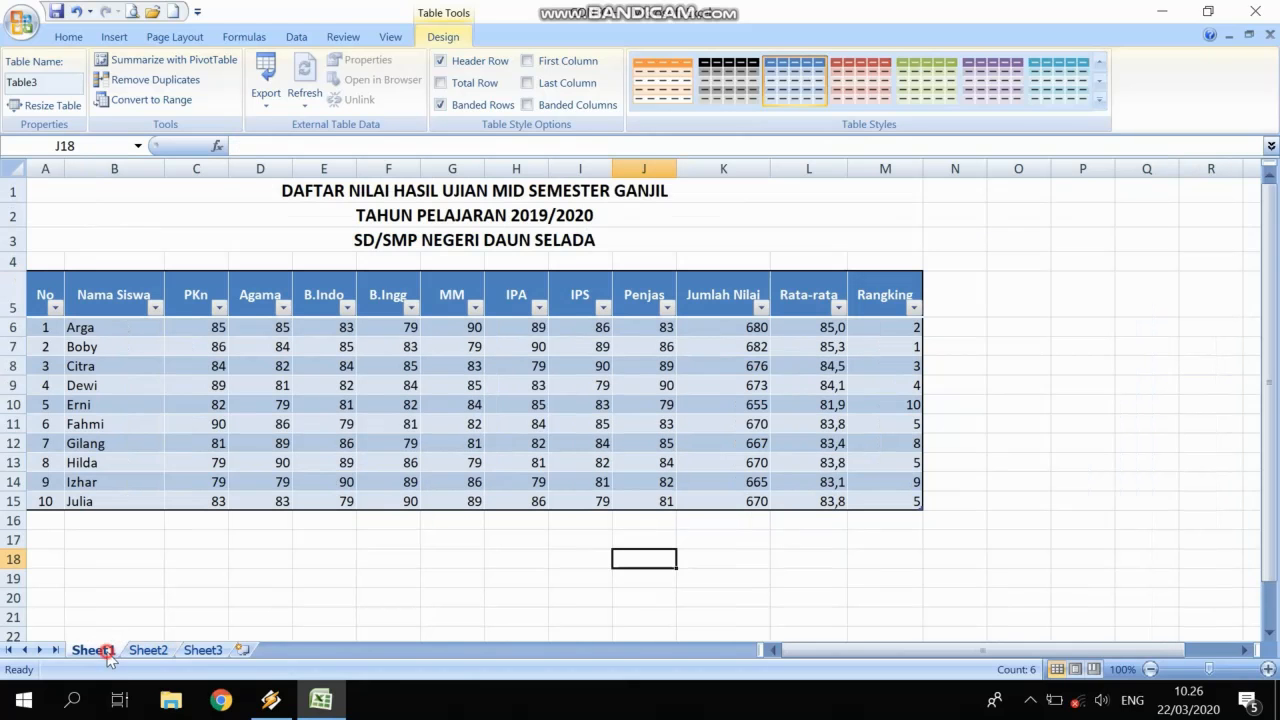
drag(45, 296, 910, 315)
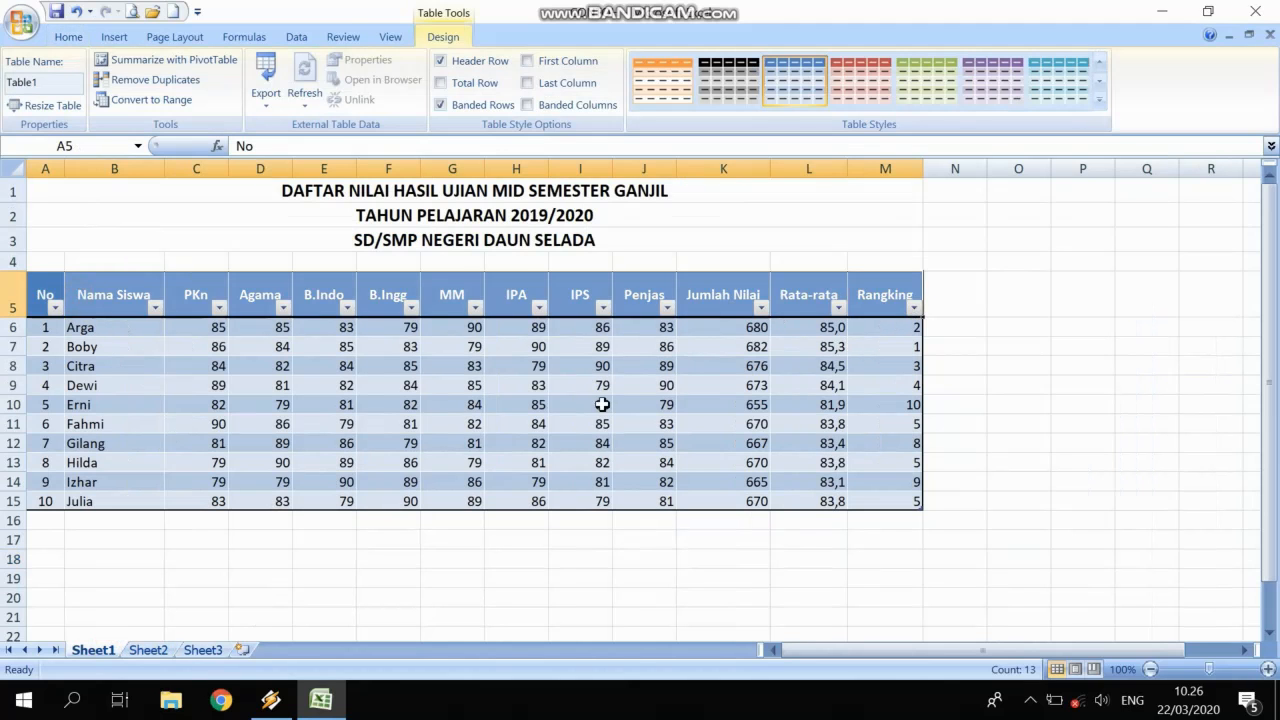
click(445, 406)
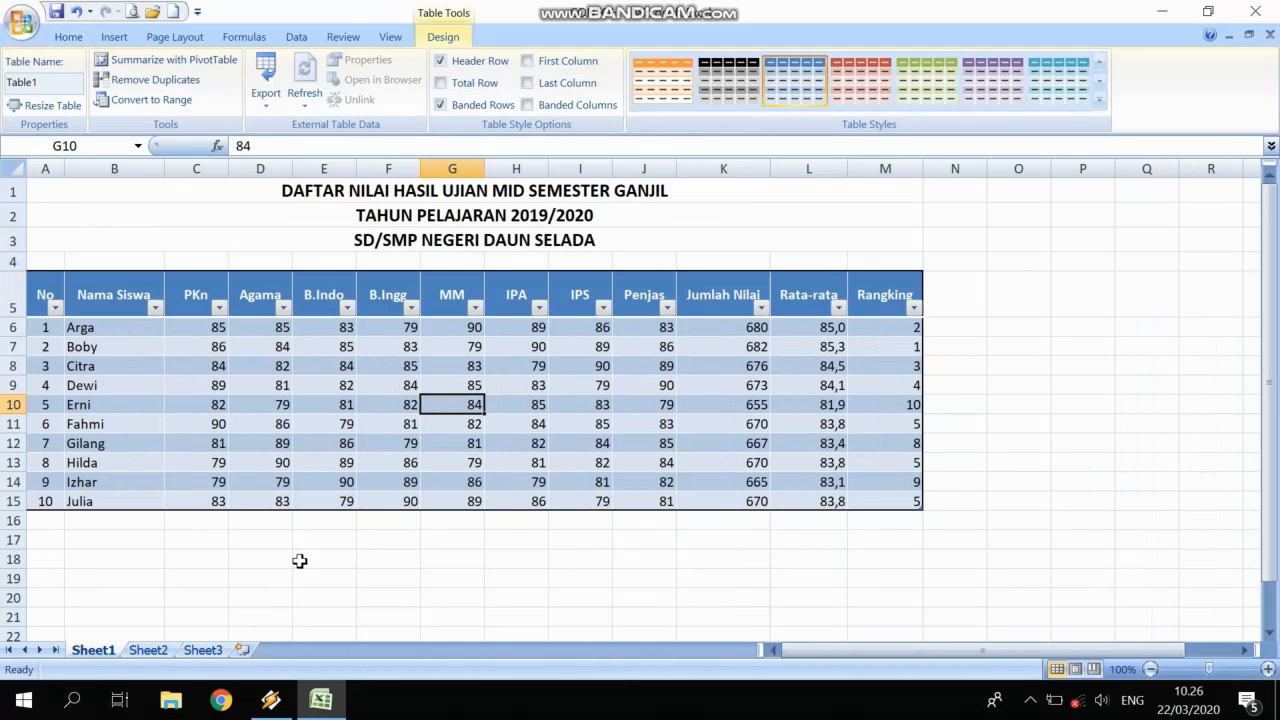
Undo the table on Sheet2, restoring the merged subject heading in D4.
click(164, 651)
key(ctrl+z)
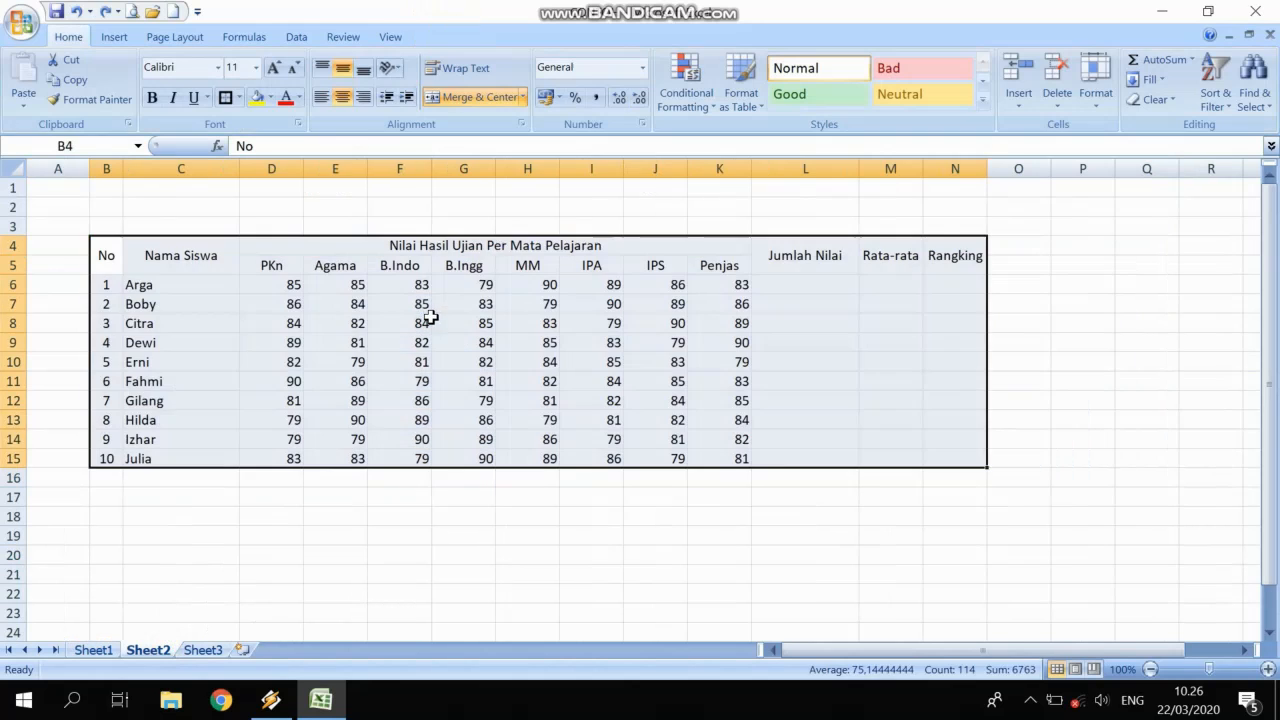
click(463, 284)
click(463, 250)
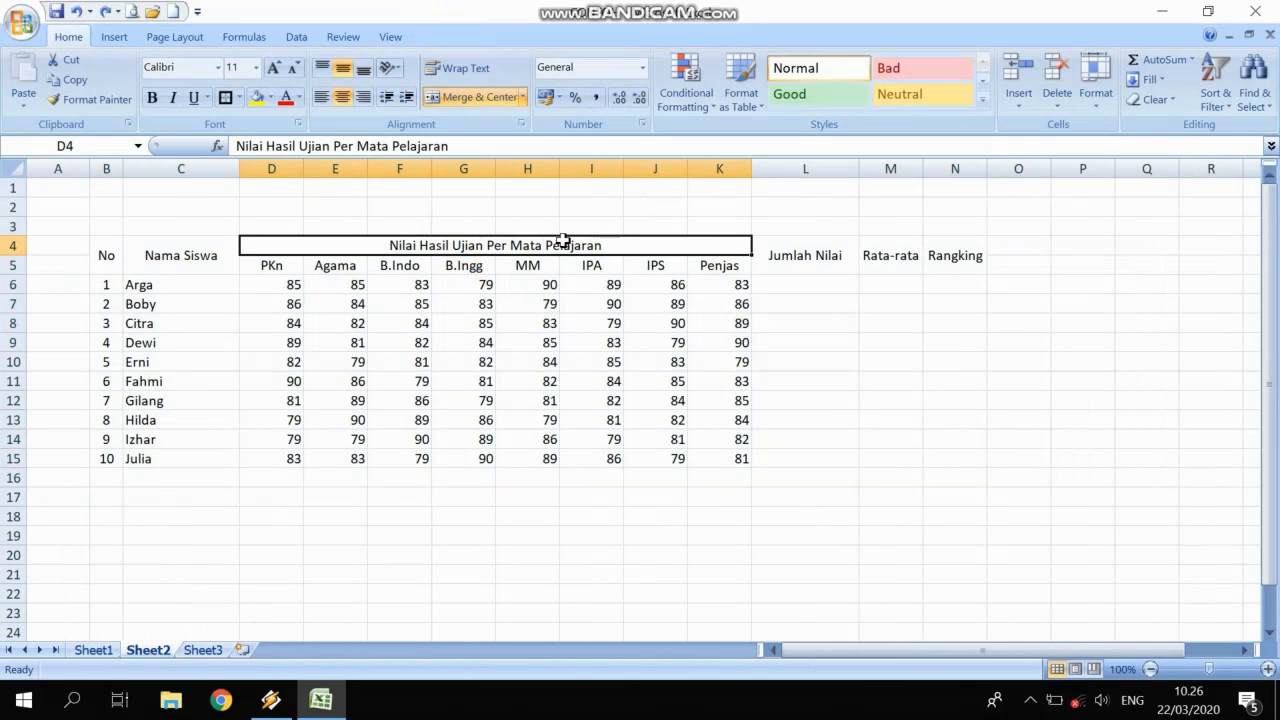
Review Sheet1's three merged title rows and the subject score range C5:J15.
click(112, 651)
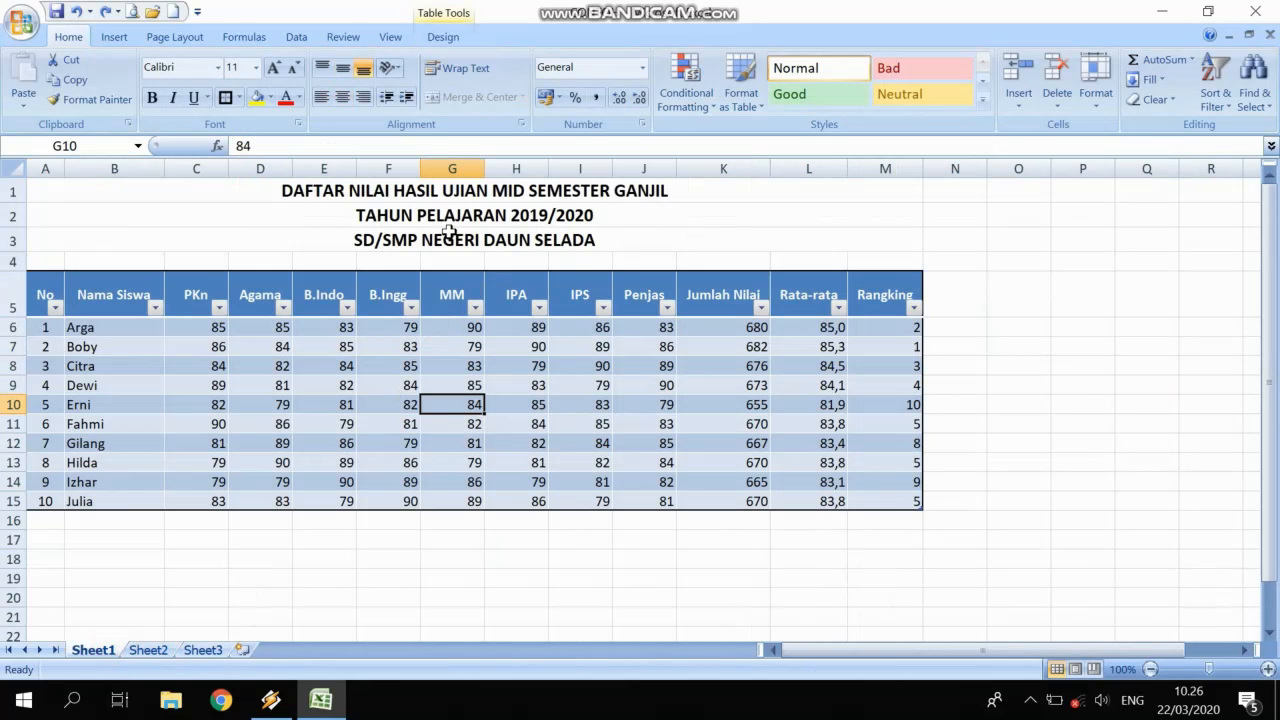
drag(485, 192, 520, 234)
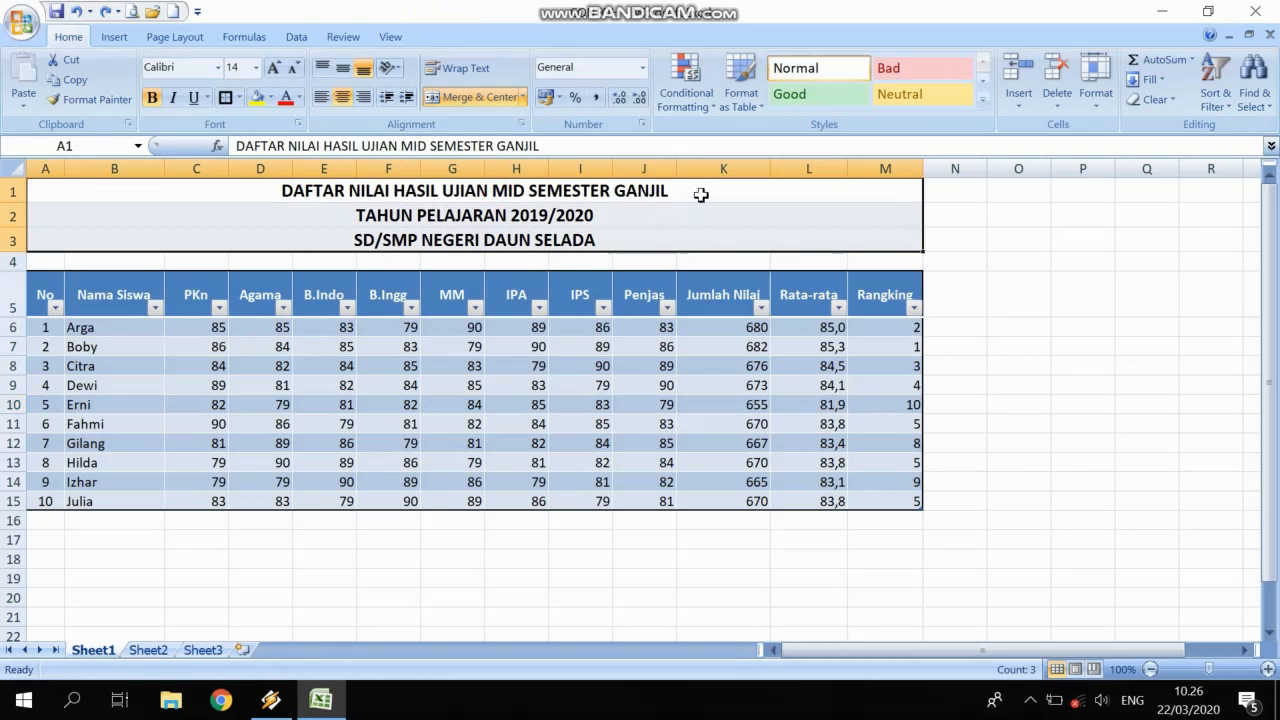
drag(206, 289, 634, 489)
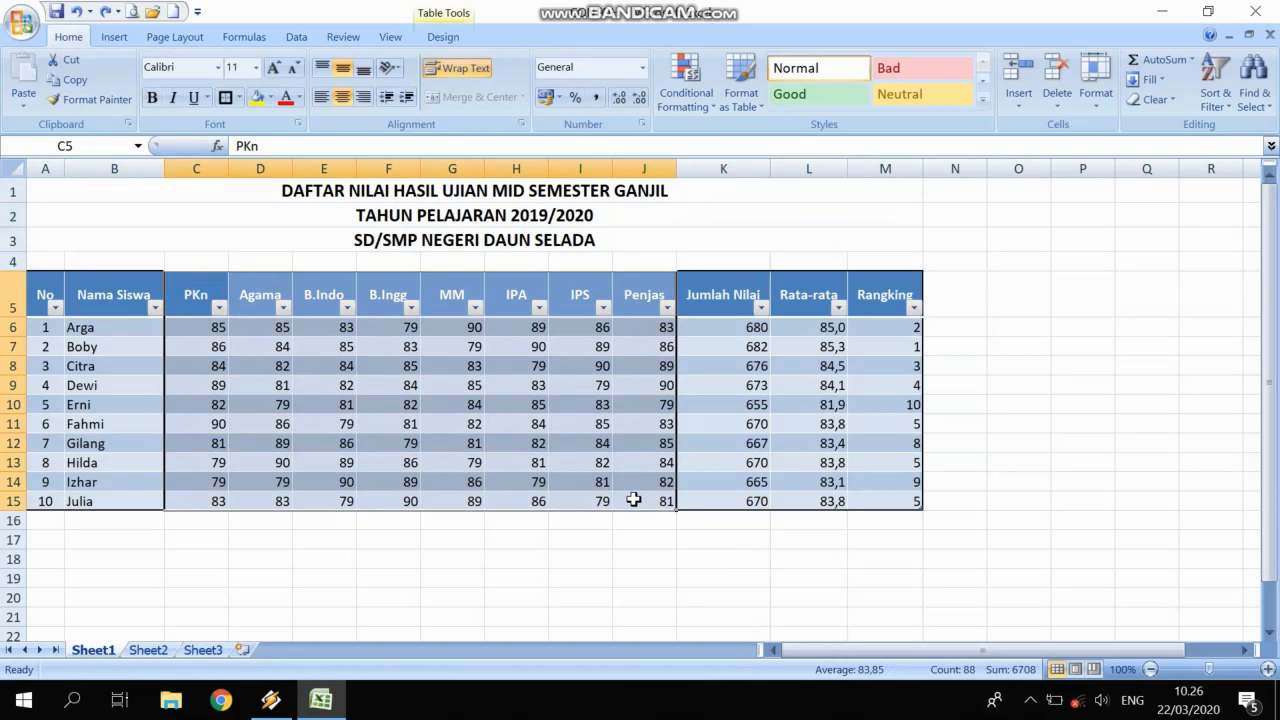
click(580, 416)
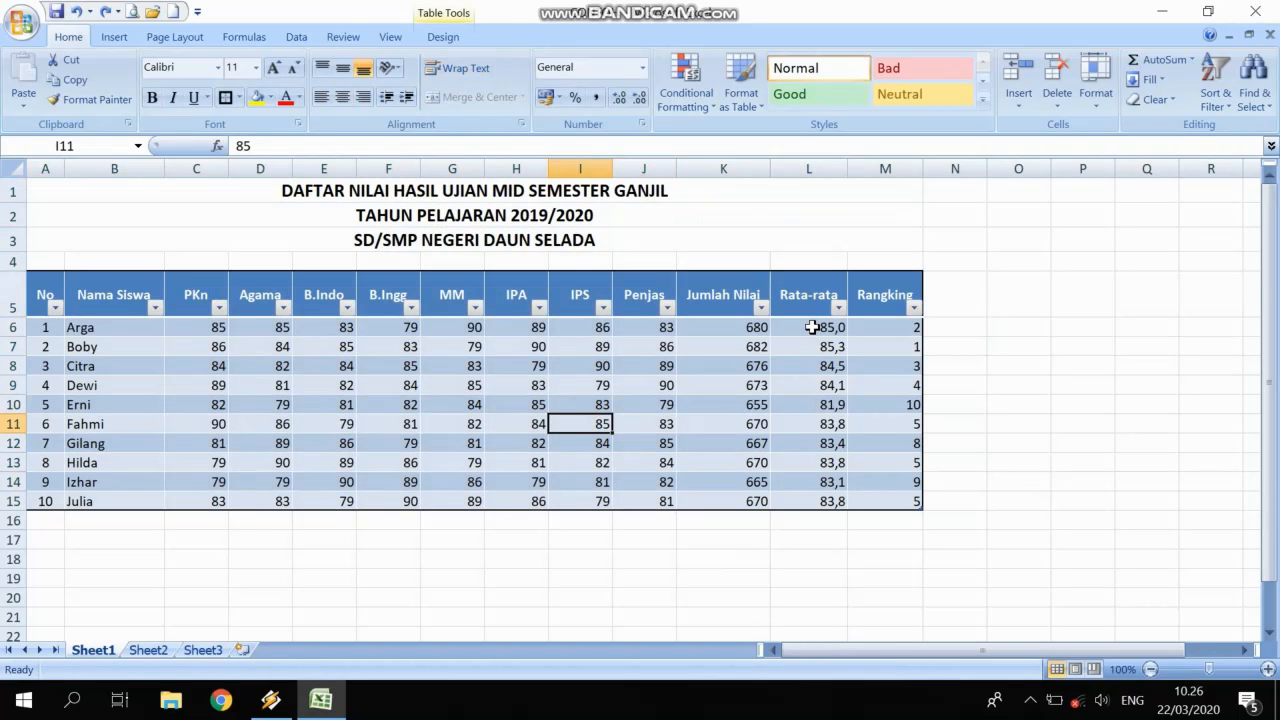